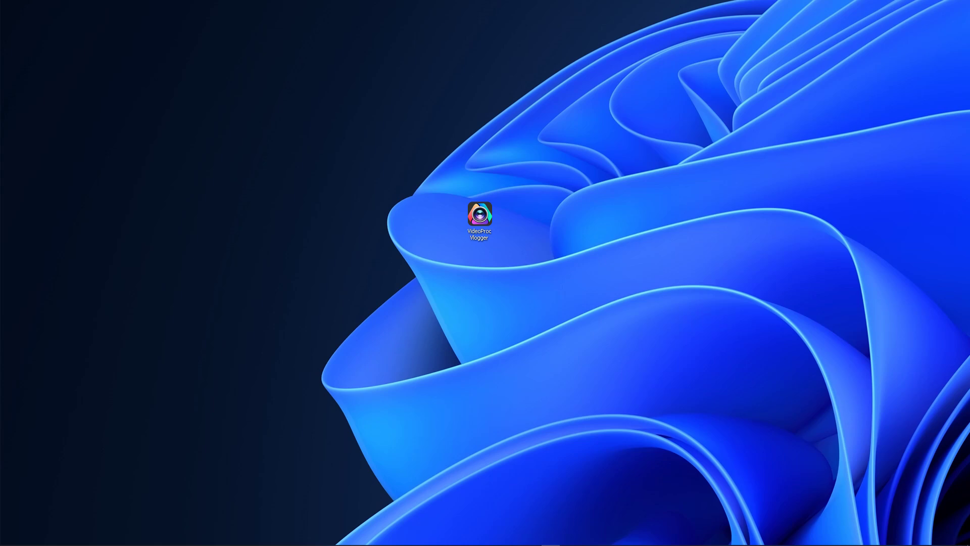
- Launch VideoProc Vlogger and create a new 1920 x 1080, 60 fps project
double_click(479, 217)
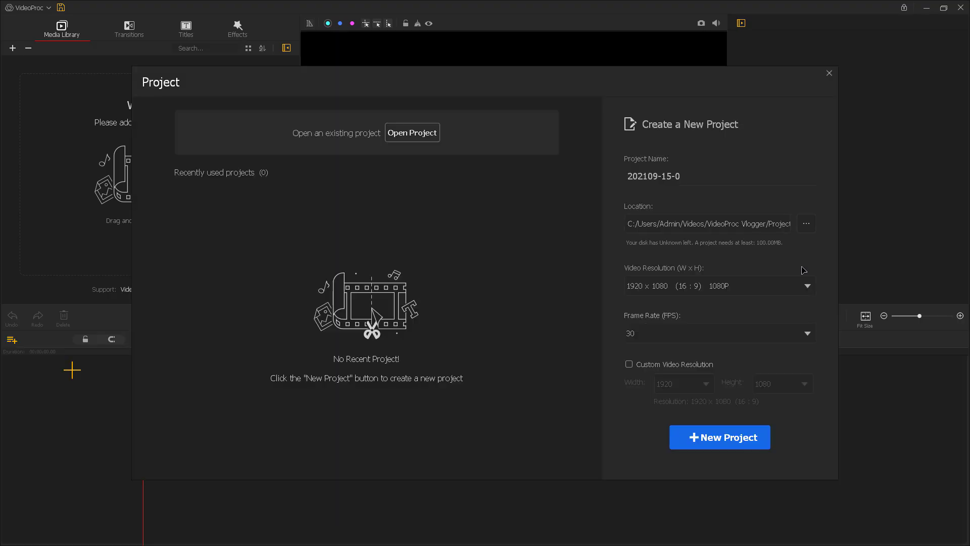
left_click(808, 285)
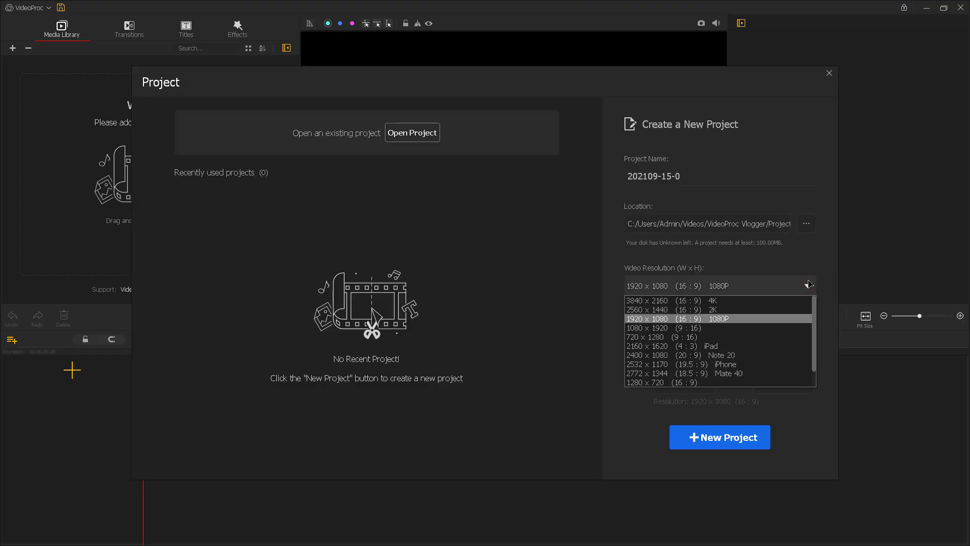
left_click_drag(816, 319, 815, 298)
left_click(719, 319)
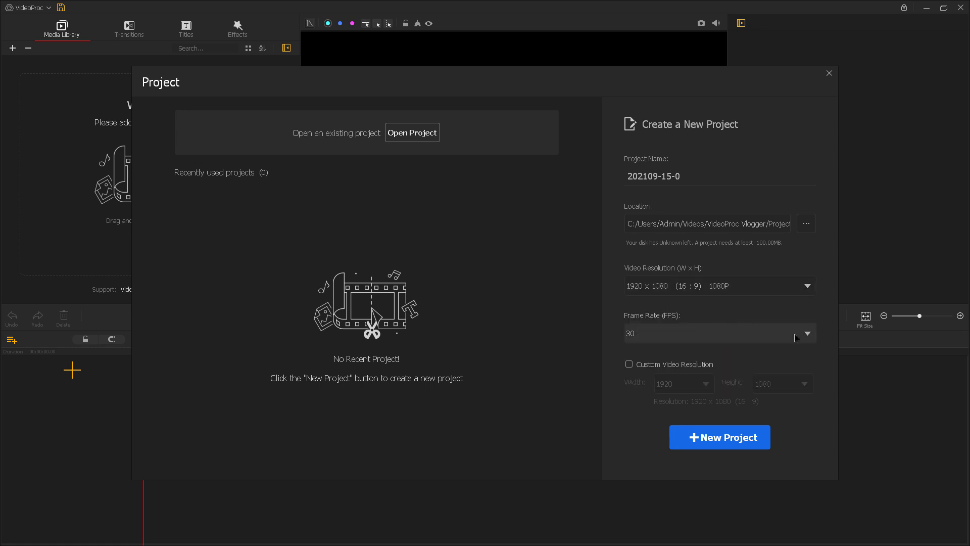
left_click(787, 357)
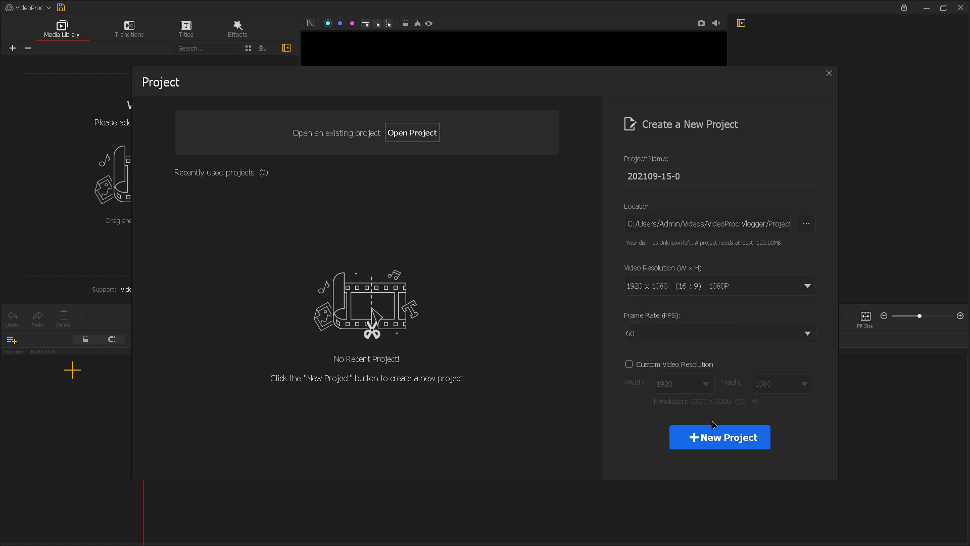
left_click(764, 440)
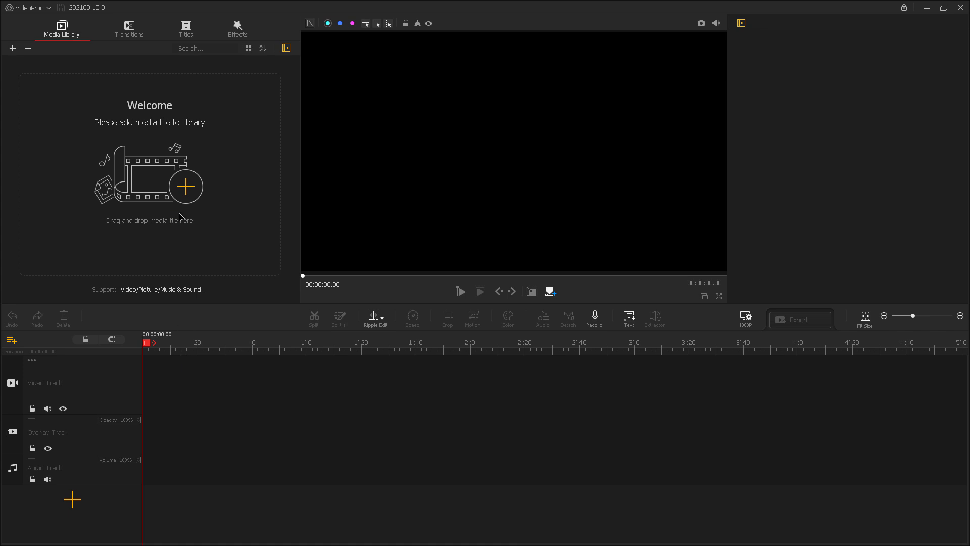
- Import the People clips from D:\Crypto\Футажи\People into the media library
left_click(186, 186)
left_click(67, 90)
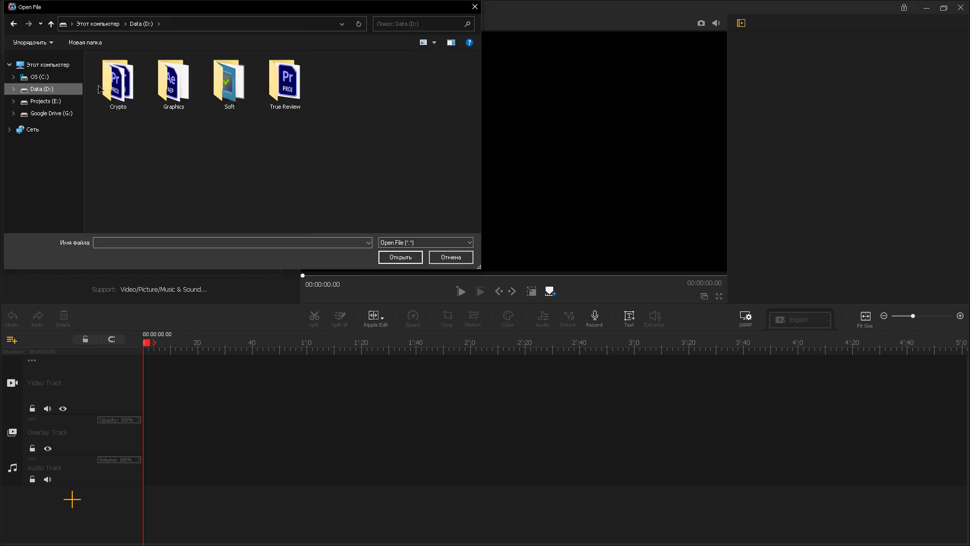
double_click(114, 83)
double_click(121, 167)
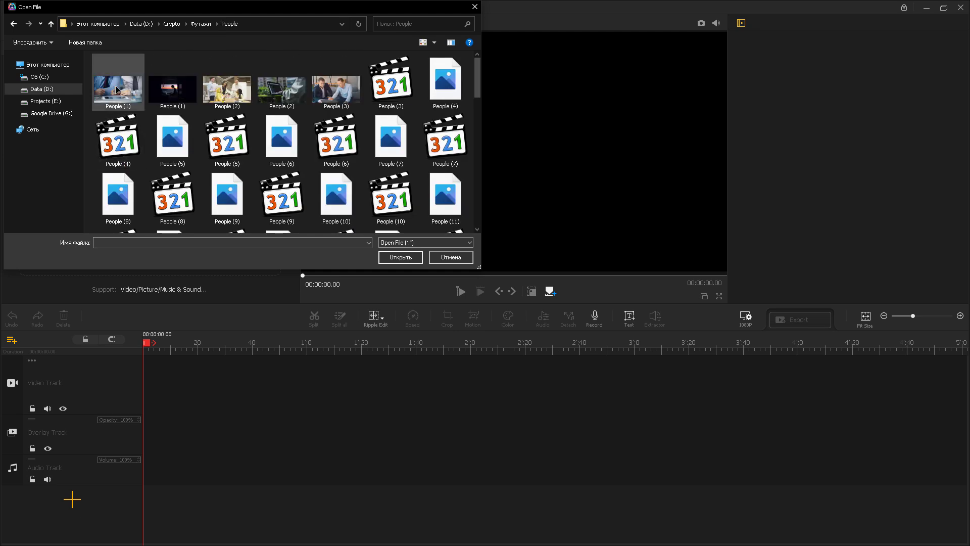
left_click(172, 84, "ctrl")
left_click(227, 83, "ctrl")
left_click(281, 83, "ctrl")
left_click(416, 258)
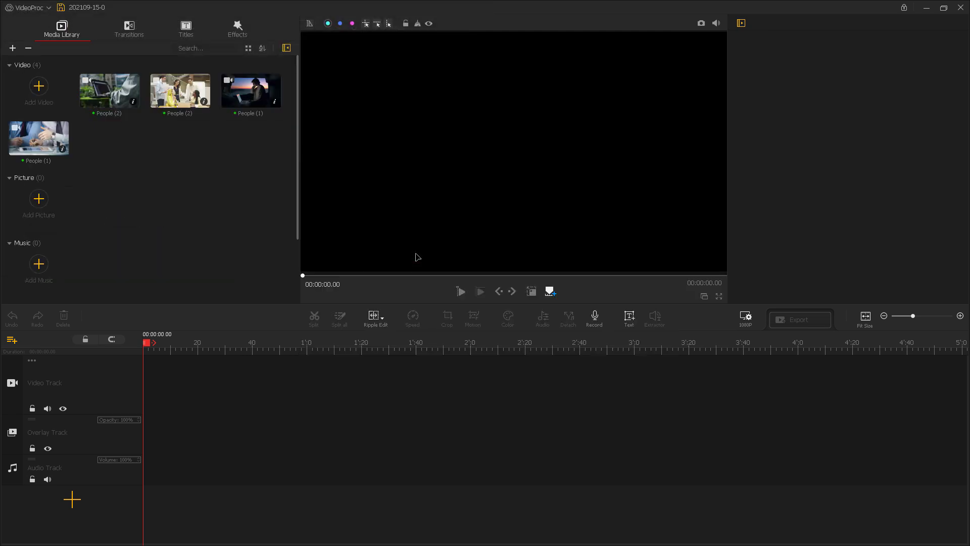
- Place the office, green and dark People clips on the overlay track
left_click_drag(37, 142, 157, 431)
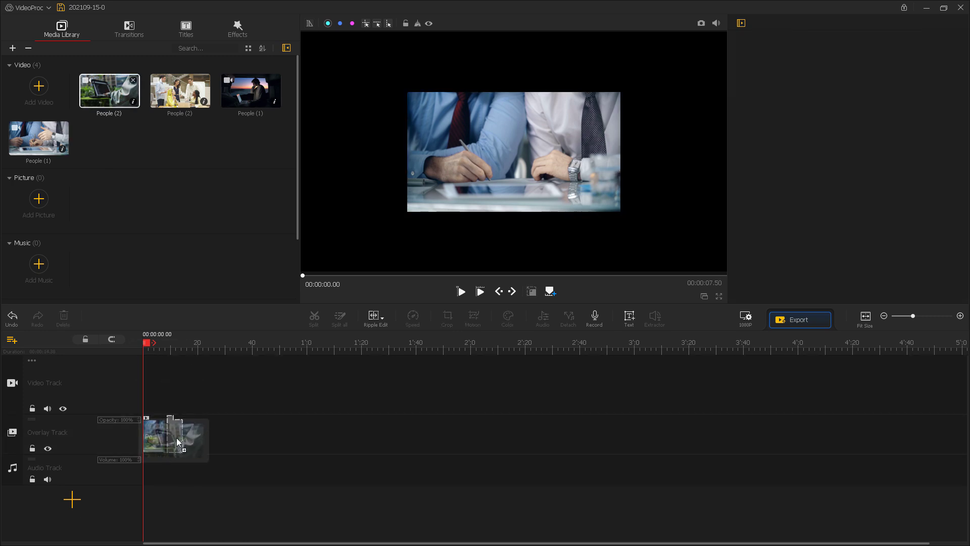
left_click_drag(117, 94, 167, 433)
left_click_drag(251, 91, 251, 434)
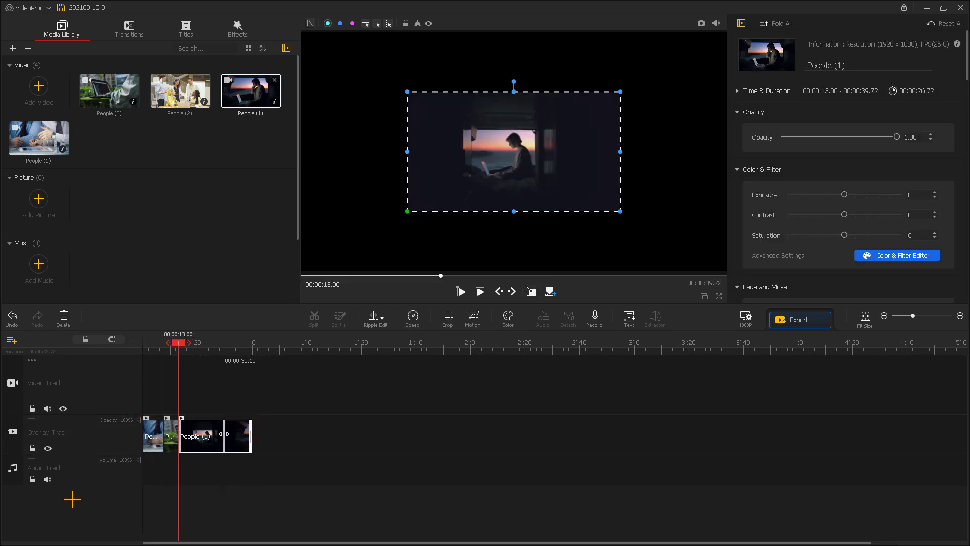
- Enlarge the office clip toward the top-left and centre it in the preview at full opacity
left_click(157, 438)
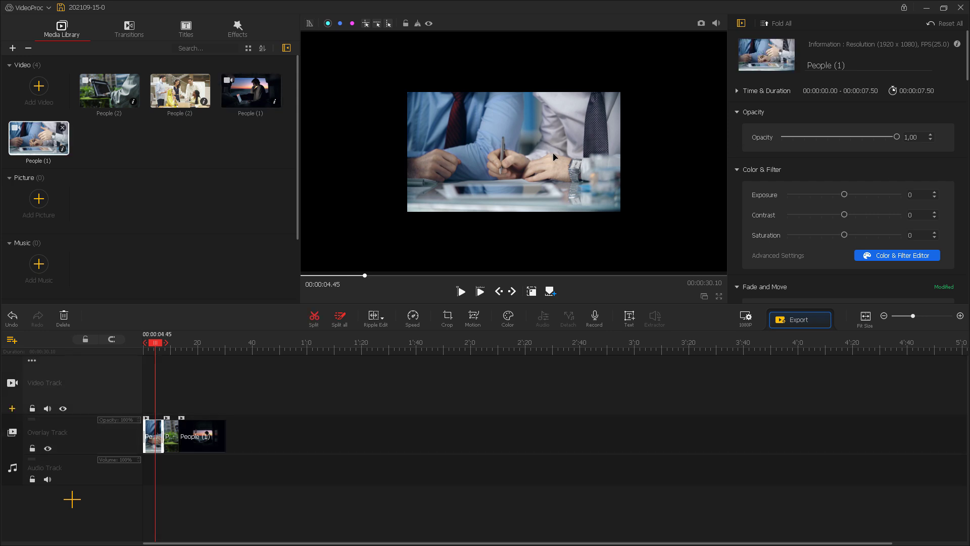
left_click_drag(524, 199, 494, 221)
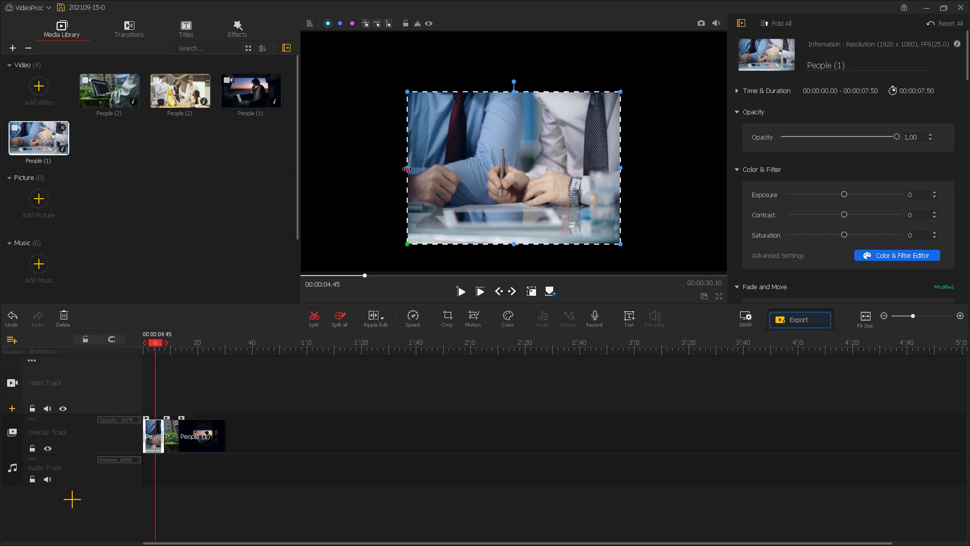
left_click_drag(407, 168, 372, 168)
left_click_drag(497, 81, 496, 81)
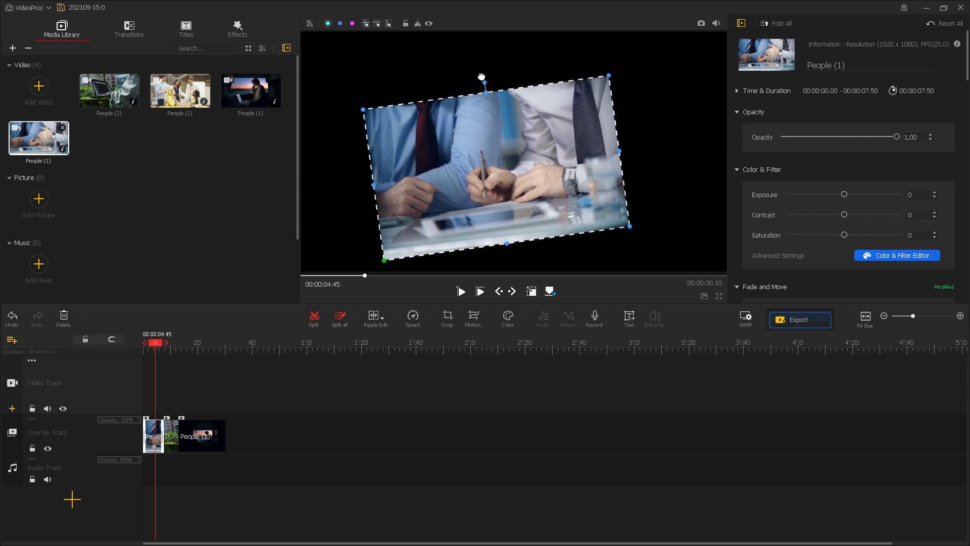
left_click_drag(370, 89, 300, 34)
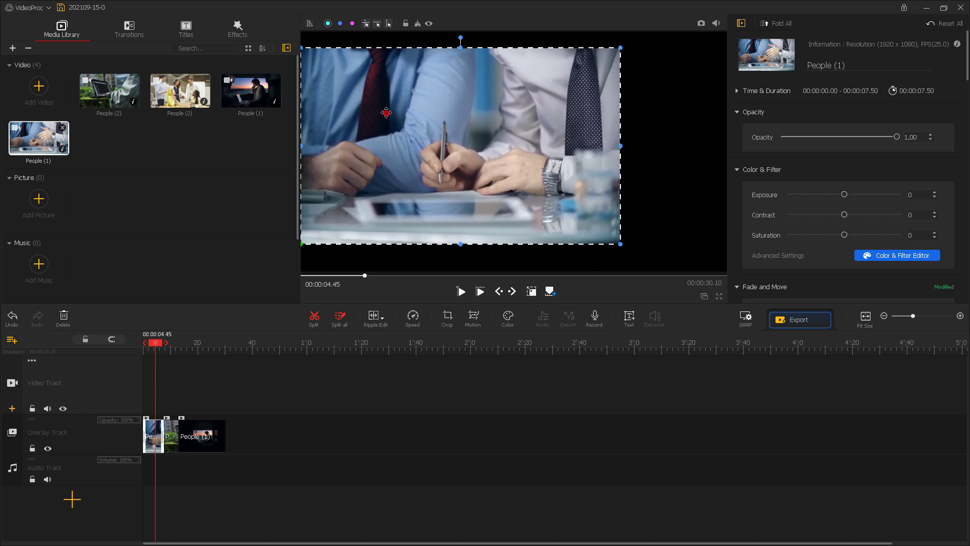
left_click_drag(387, 113, 438, 118)
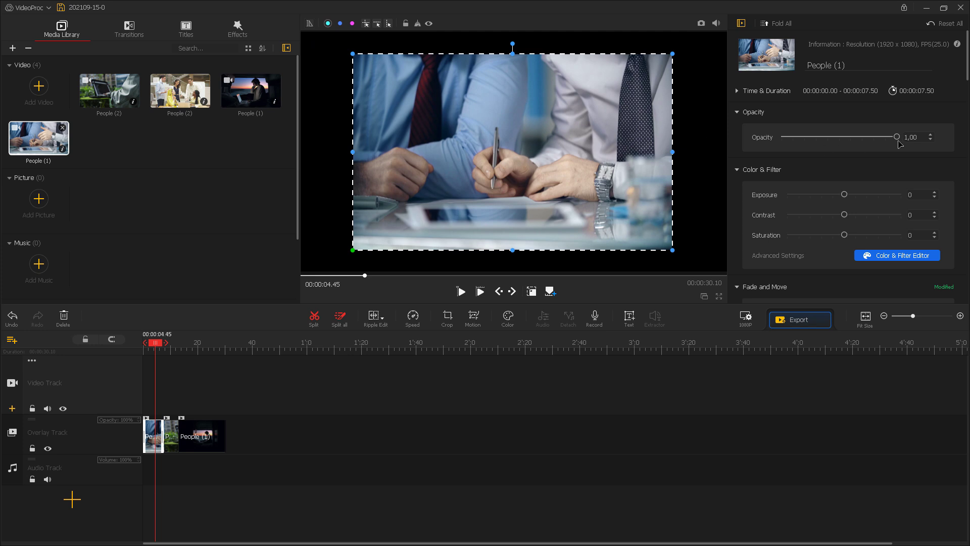
mouse_move(898, 138)
left_mouse_down()
mouse_move(848, 138)
mouse_move(898, 138)
mouse_move(841, 147)
left_mouse_up()
scroll(940, 155, "down", 1)
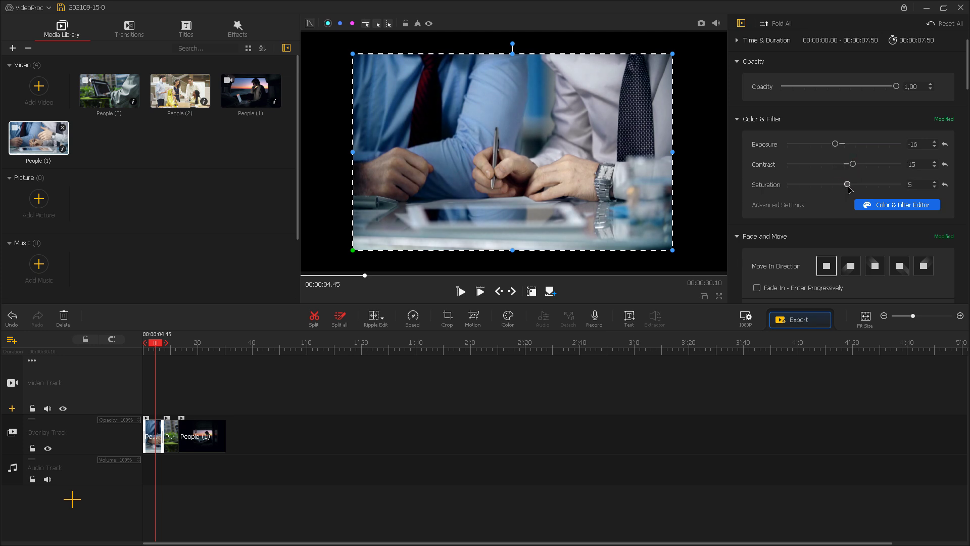
scroll(959, 177, "down", 2)
scroll(958, 177, "down", 1)
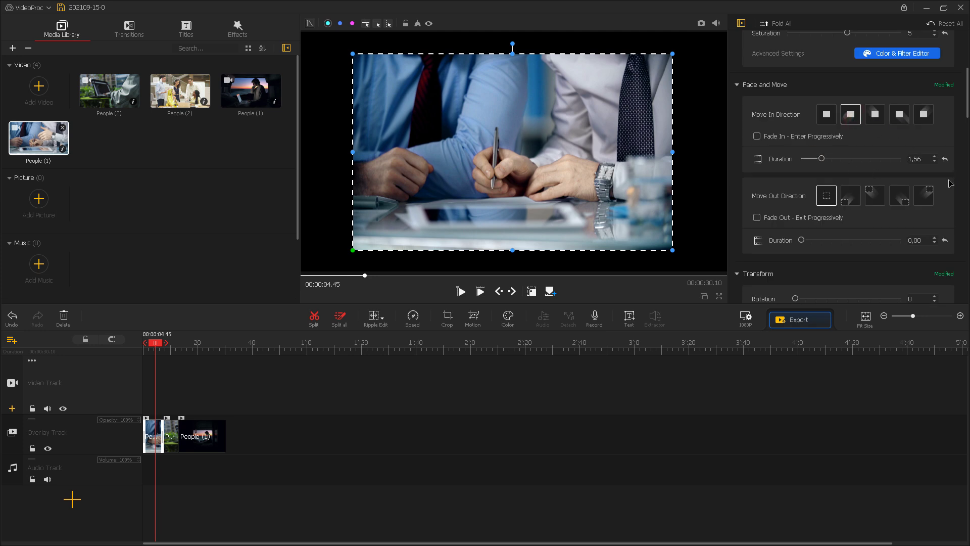
scroll(951, 183, "down", 1)
scroll(862, 214, "down", 2)
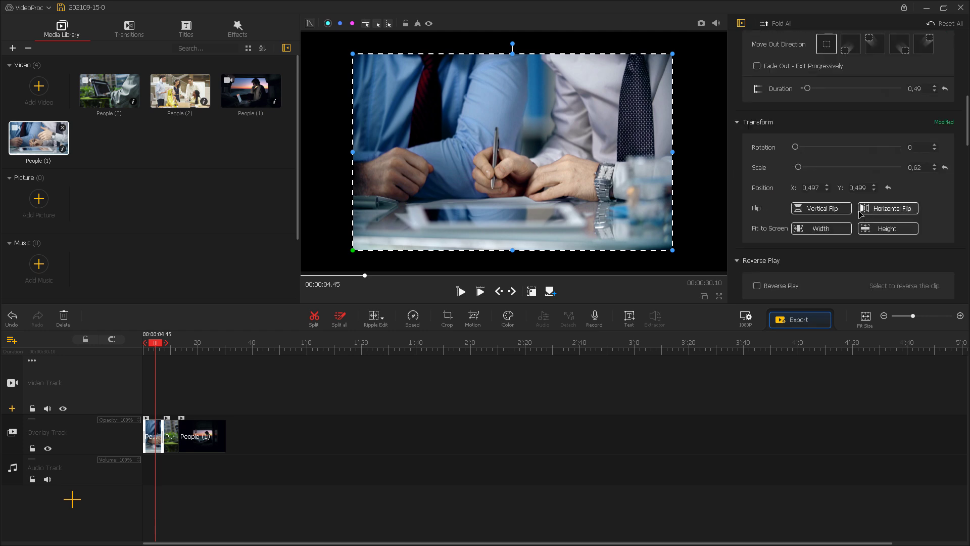
left_click_drag(802, 170, 804, 170)
scroll(947, 204, "down", 1)
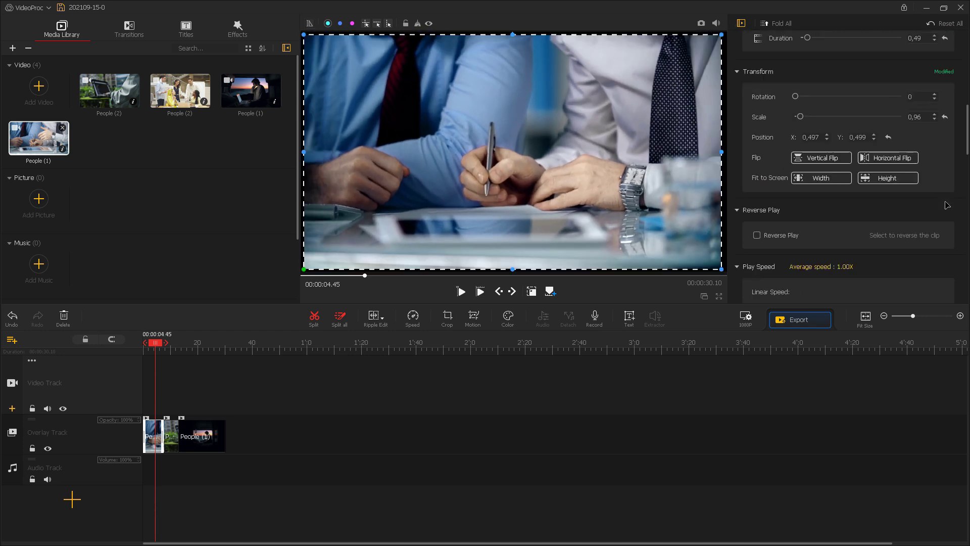
scroll(947, 204, "down", 1)
scroll(947, 205, "down", 1)
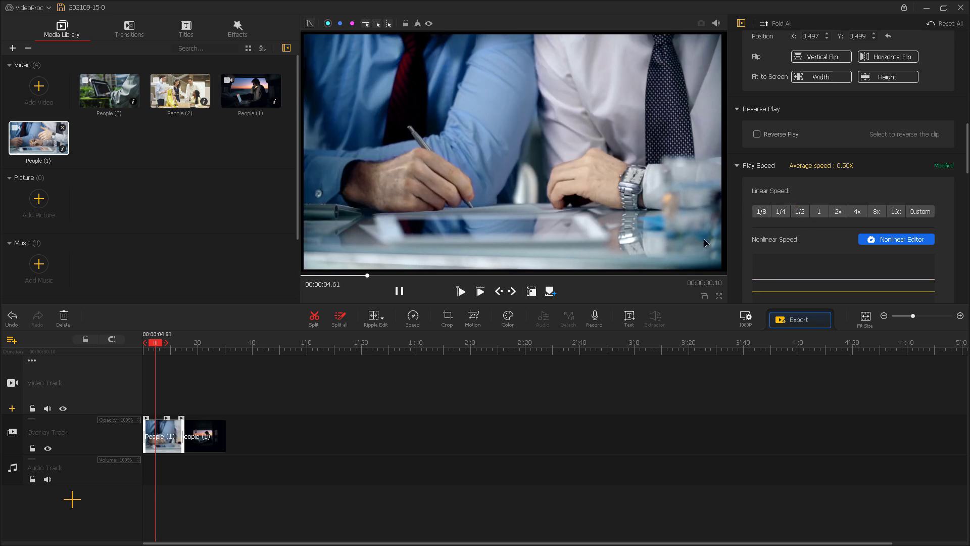
- Restore the office clip to 1x speed and play it back to check the edits
left_click(771, 211)
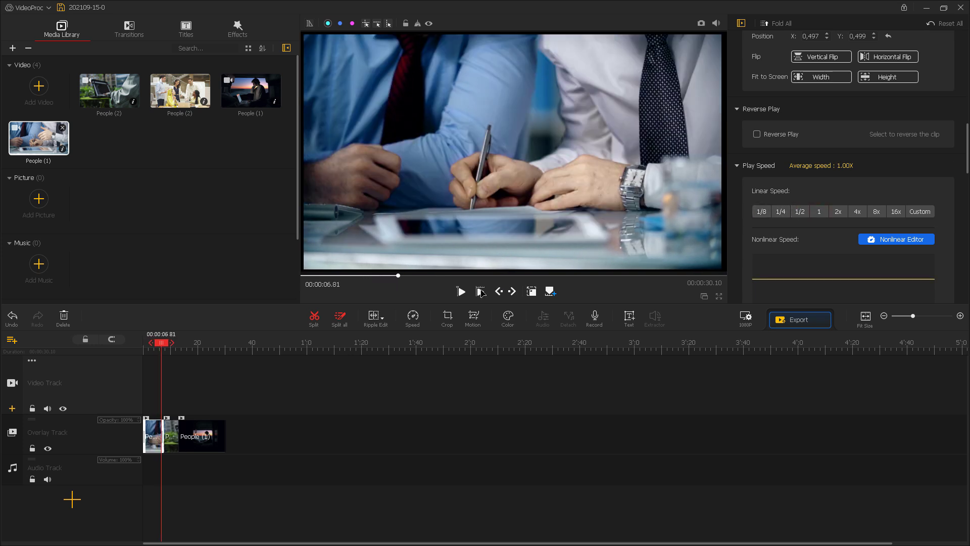
left_click(481, 292)
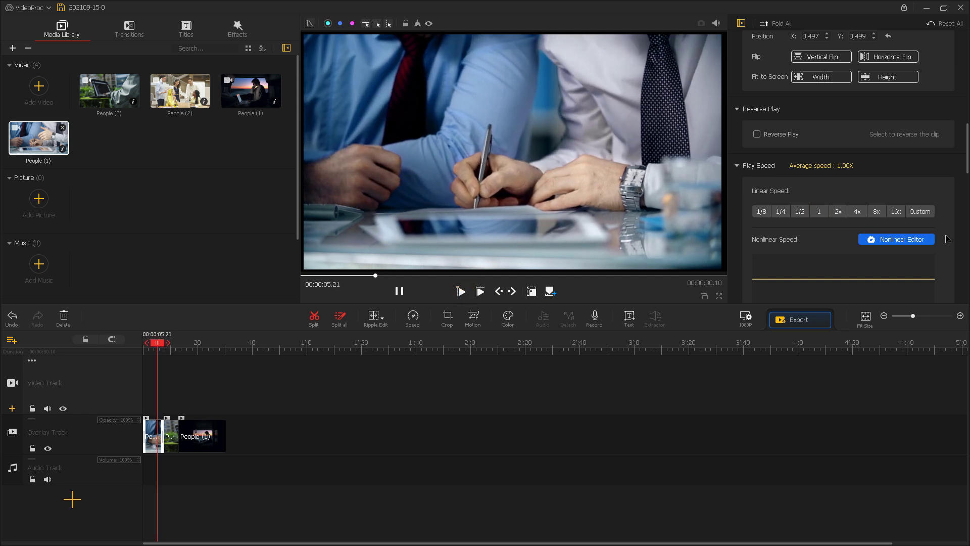
scroll(863, 199, "down", 3)
scroll(864, 190, "down", 2)
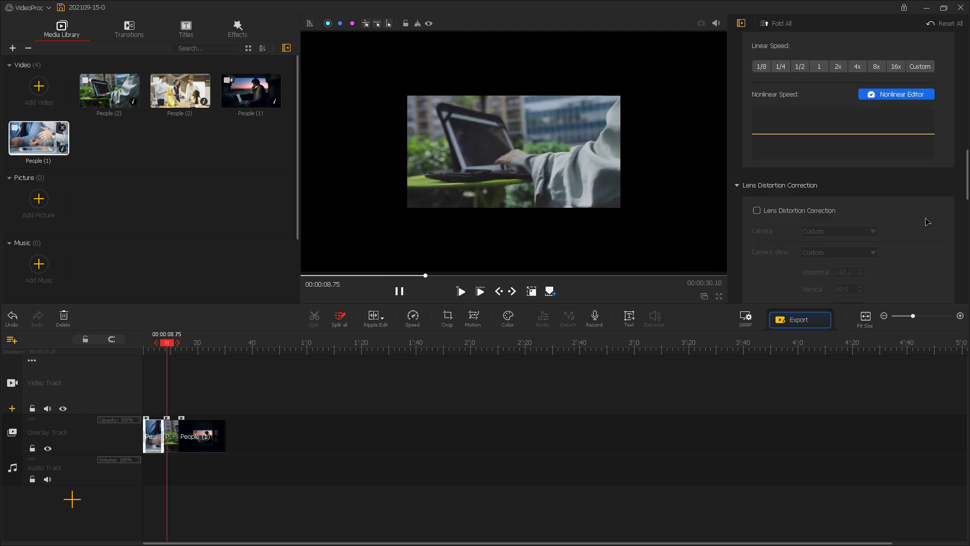
scroll(887, 201, "down", 3)
scroll(917, 216, "down", 3)
scroll(928, 219, "down", 2)
scroll(929, 219, "down", 5)
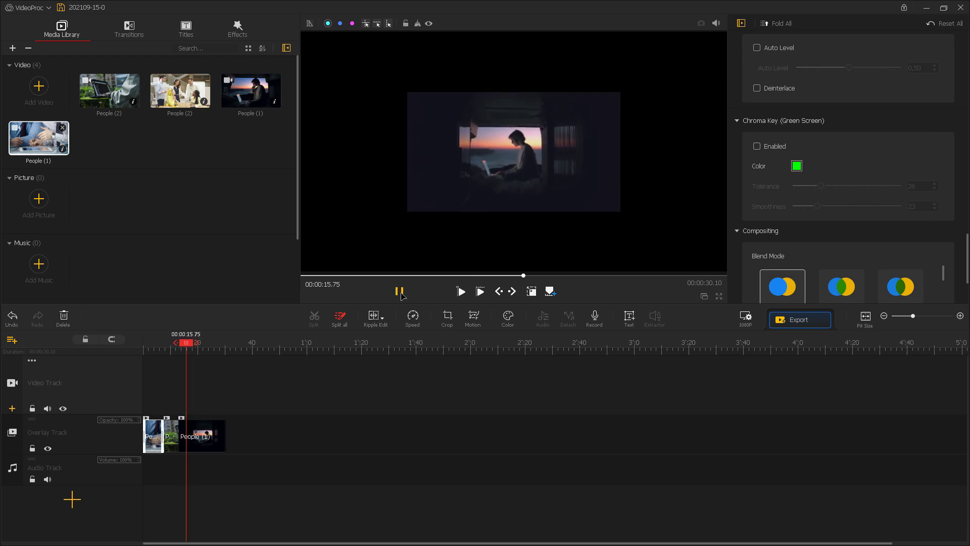
scroll(924, 234, "down", 1)
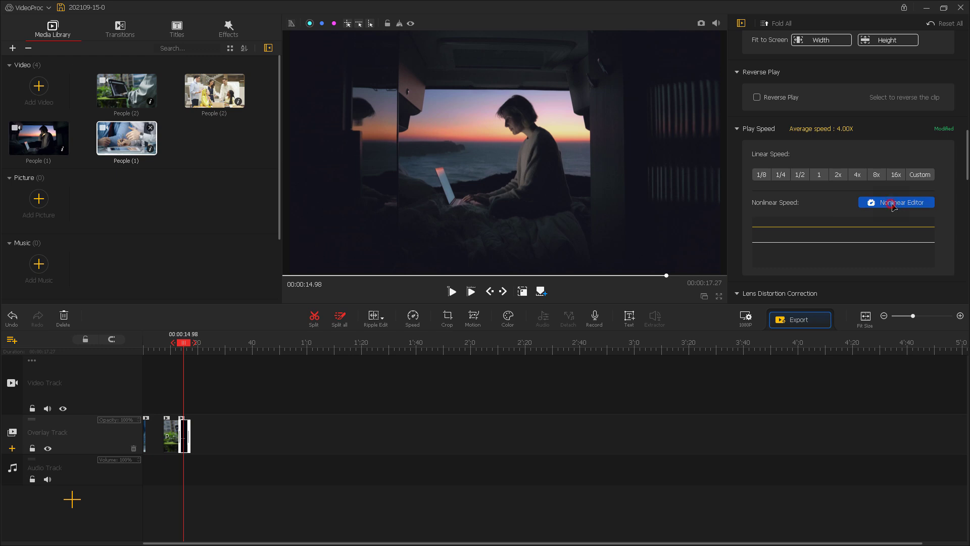
- Apply a custom speed curve: faster near 4 s and 12.8 s, slower near 8.5 s
left_click(893, 202)
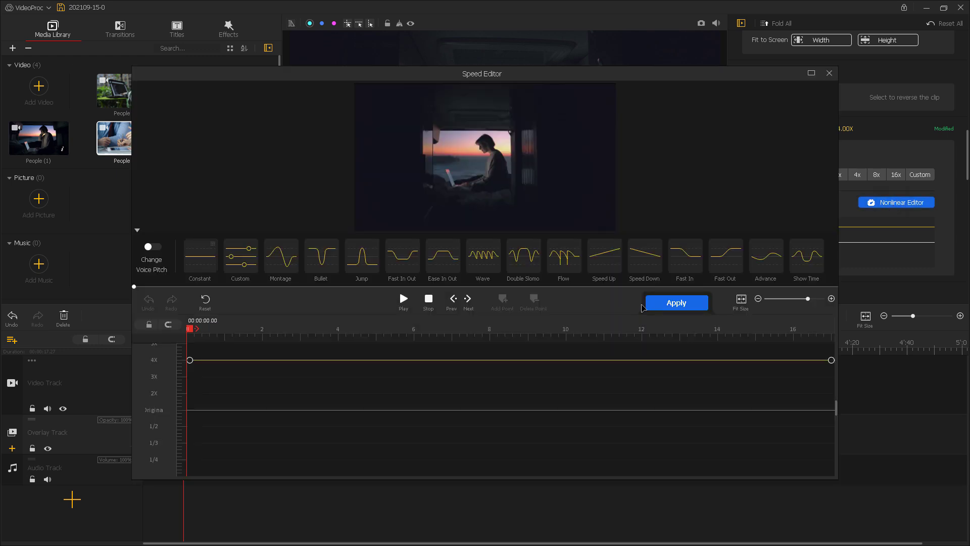
left_click(246, 262)
left_click_drag(349, 410, 350, 390)
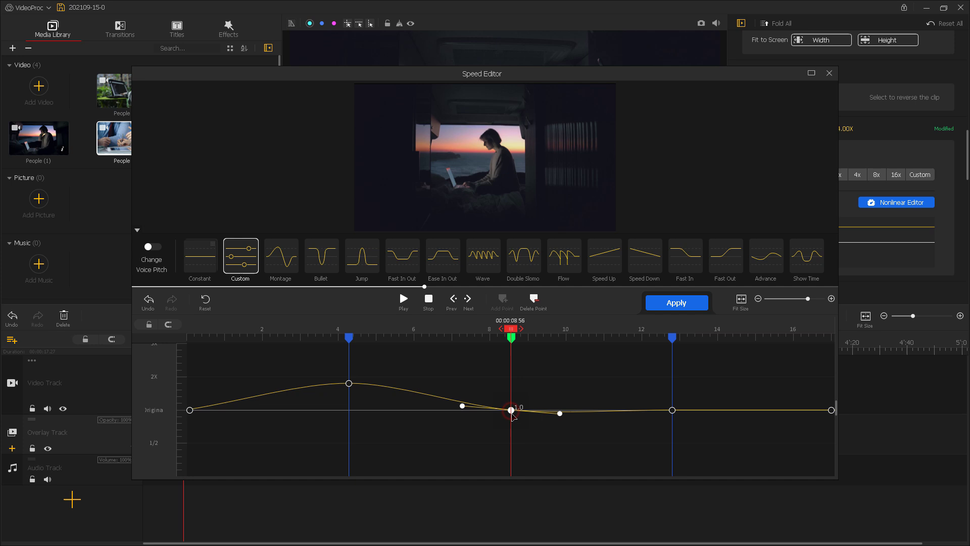
left_click_drag(511, 410, 511, 434)
left_click_drag(673, 411, 686, 393)
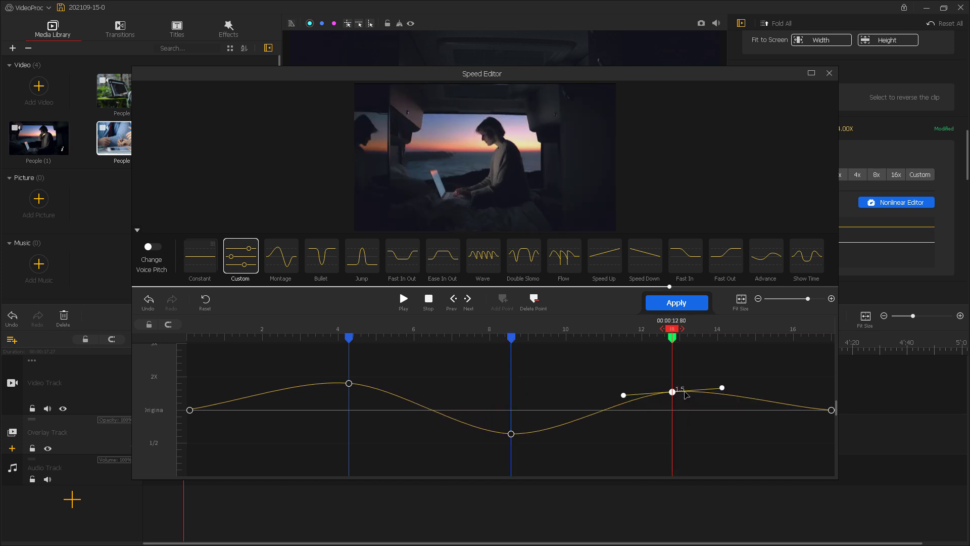
left_click(677, 303)
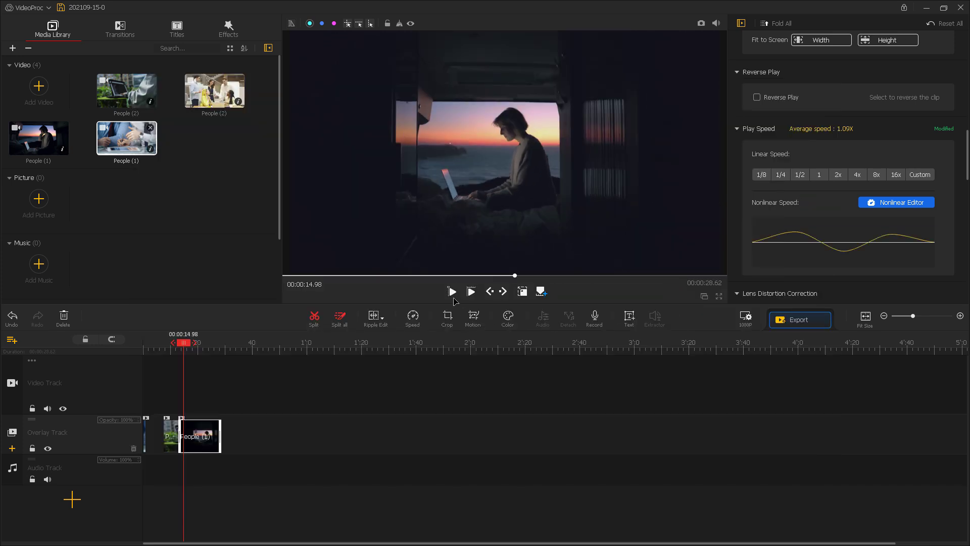
left_click(451, 293)
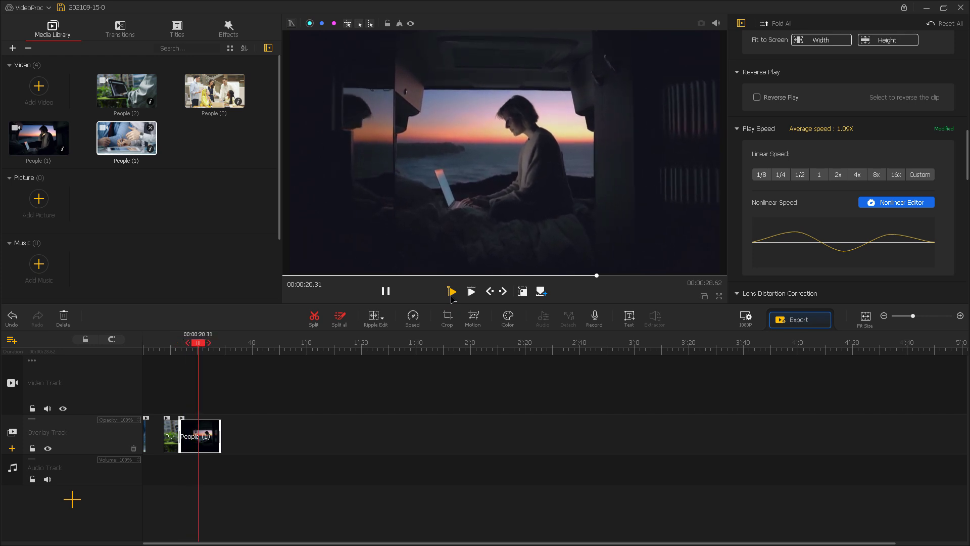
- Raise the first point to about 2.5x and lift the third, reaching 1.29X average, then review
left_click(883, 202)
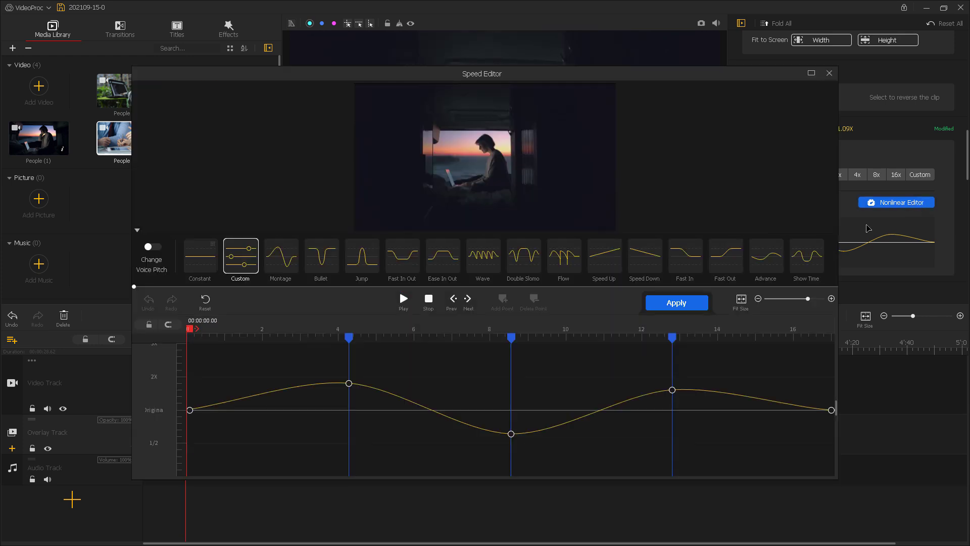
left_click_drag(348, 384, 353, 362)
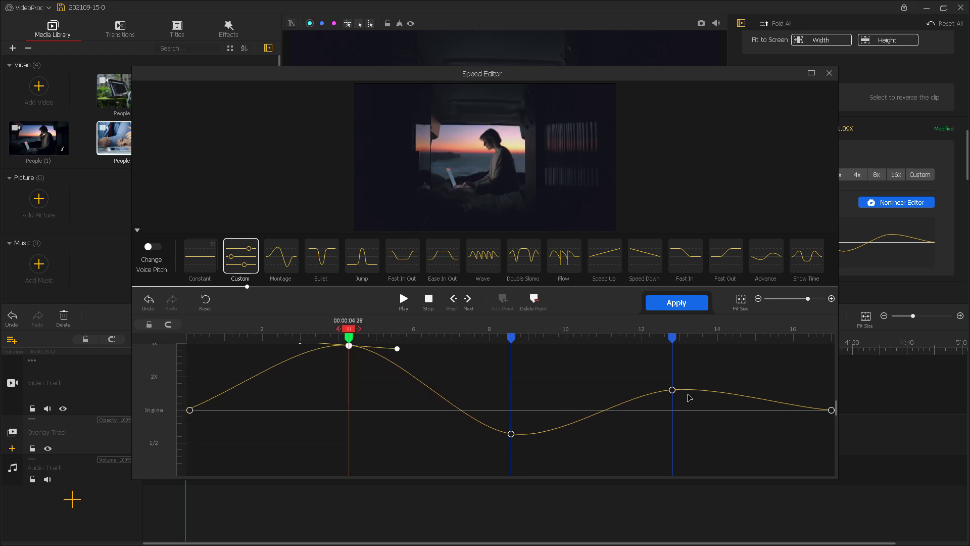
left_click_drag(677, 388, 674, 375)
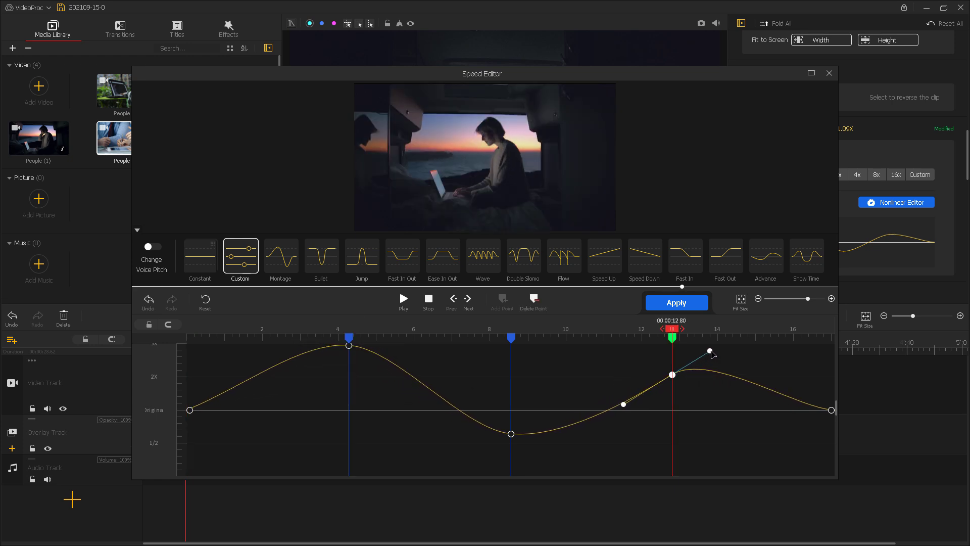
left_click(679, 303)
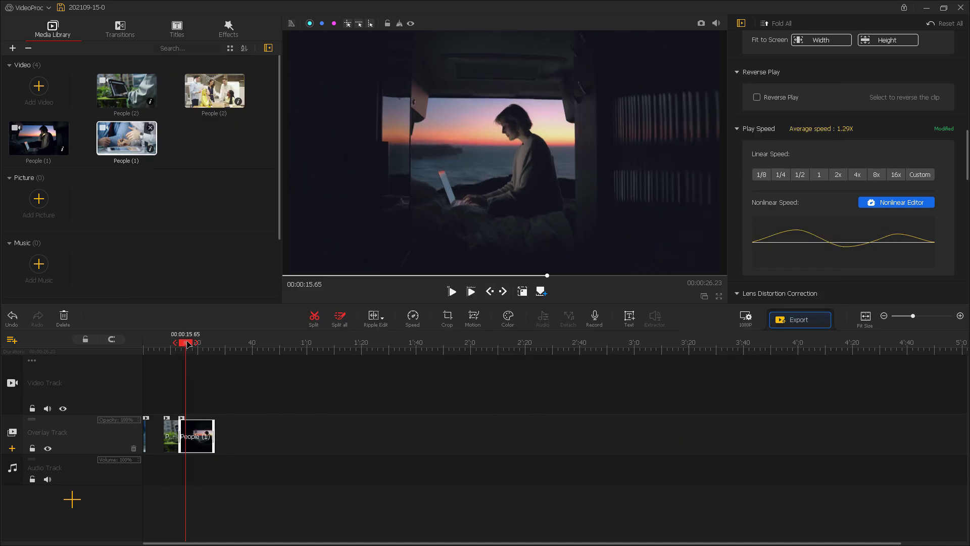
left_click_drag(189, 344, 182, 345)
key("space")
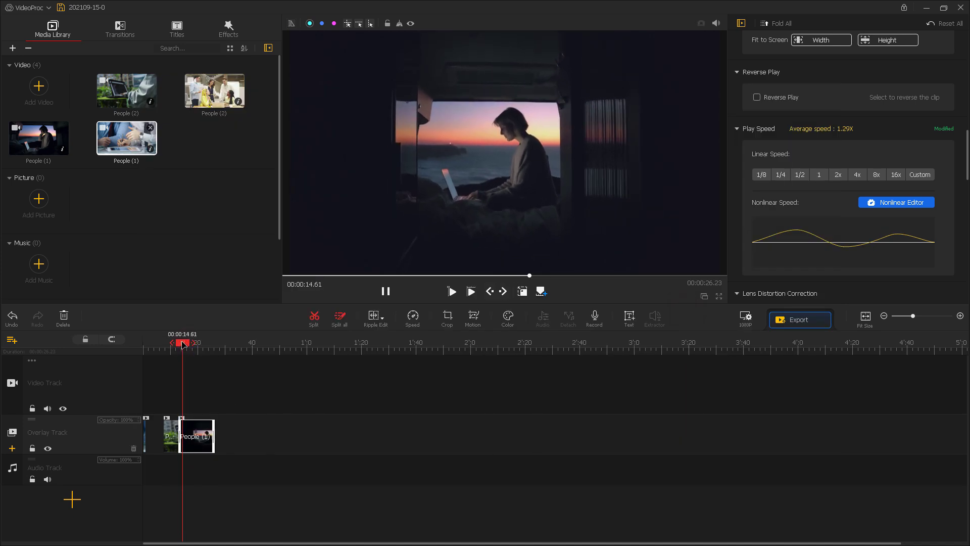
key("space")
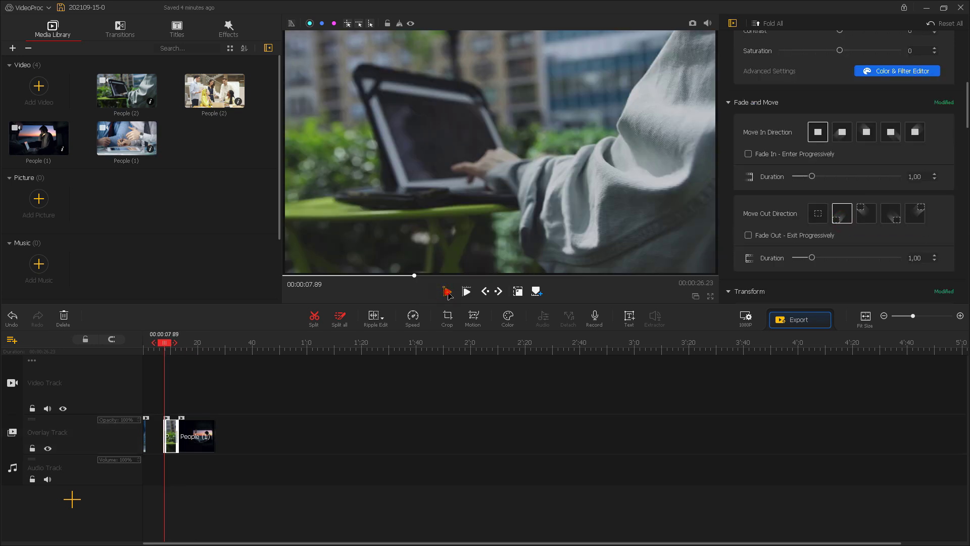
- Try vertical and horizontal flips on the laptop-on-table clip, undo them, and enable Reverse Play
left_click(447, 291)
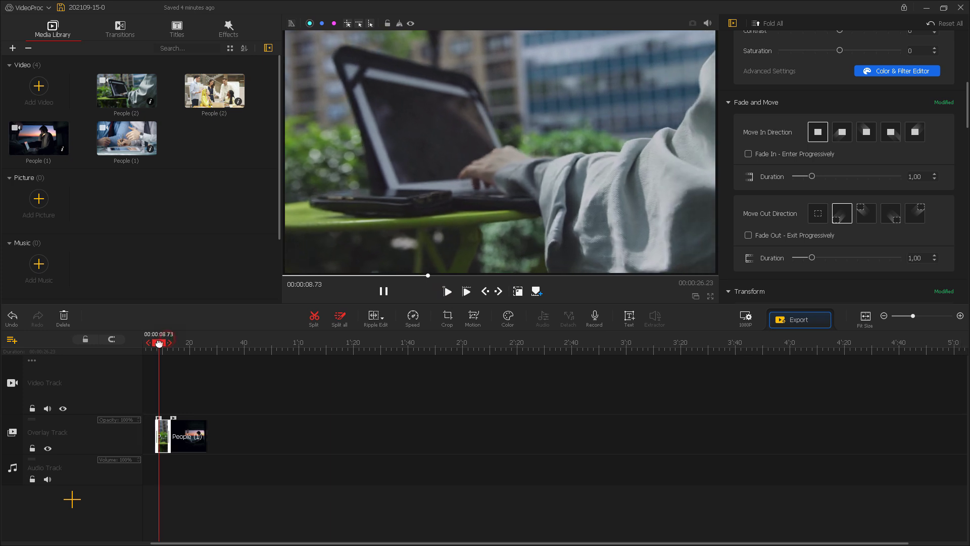
left_click_drag(158, 344, 159, 347)
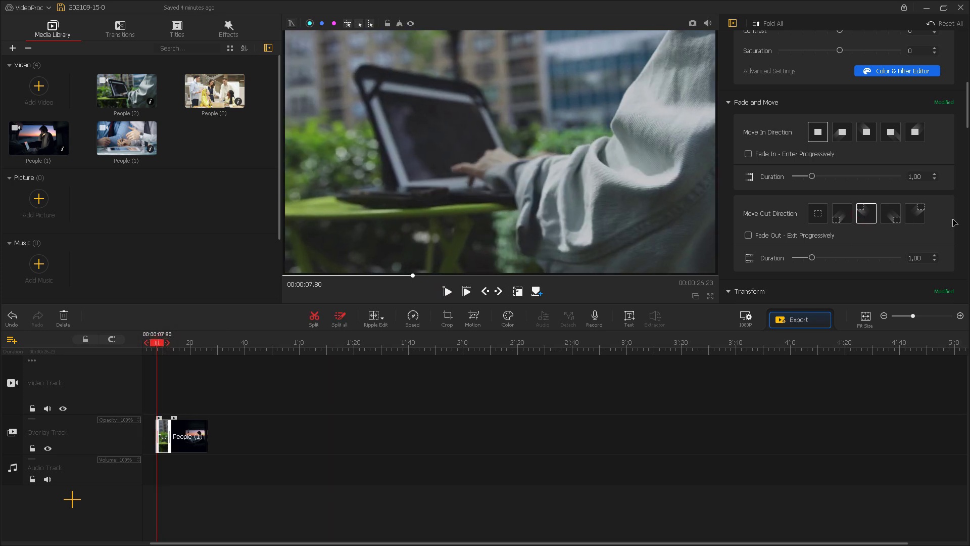
scroll(961, 220, "down", 1)
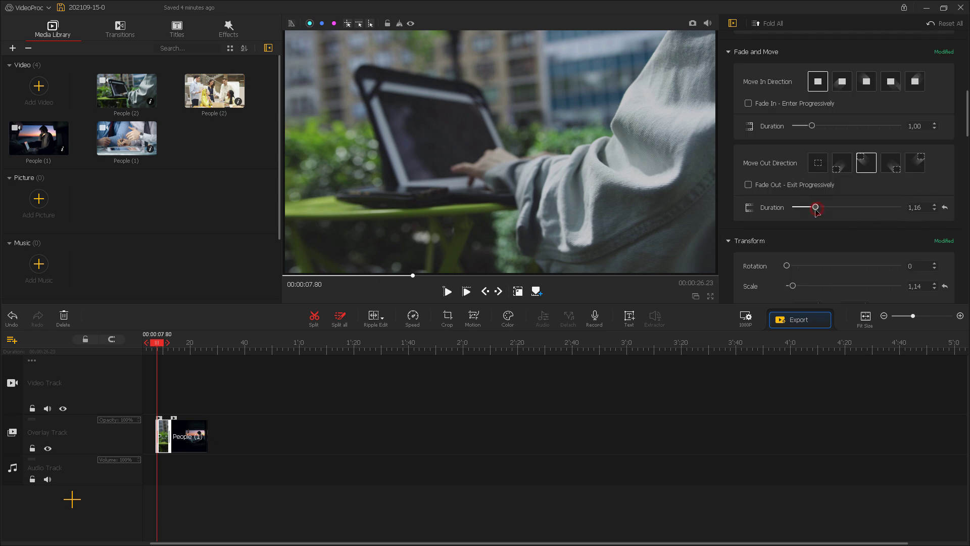
scroll(895, 238, "down", 1)
mouse_move(788, 216)
left_mouse_down()
mouse_move(903, 216)
mouse_move(786, 215)
mouse_move(803, 237)
mouse_move(793, 236)
left_mouse_up()
scroll(939, 262, "down", 3)
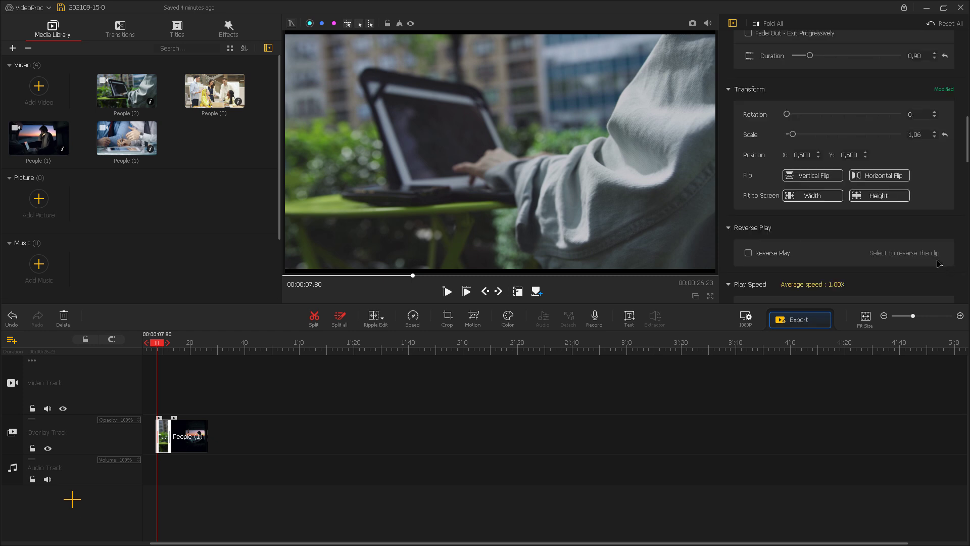
left_click(837, 176)
left_click(873, 176)
left_click(876, 177)
scroll(934, 227, "down", 1)
left_click(758, 205)
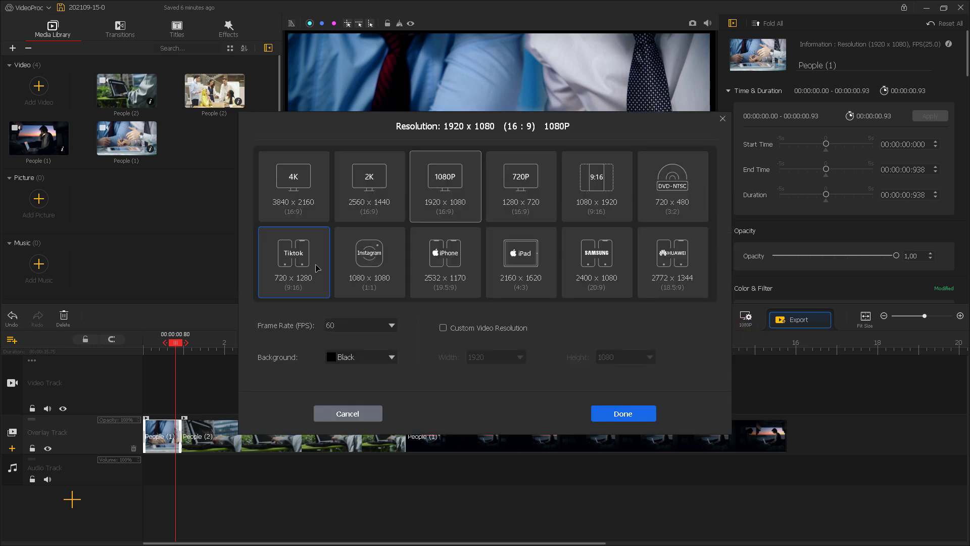
- Try Instagram 1080 x 1080 and Huawei 2772 x 1344 formats, then return to 1920 x 1080 1080P
left_click(379, 263)
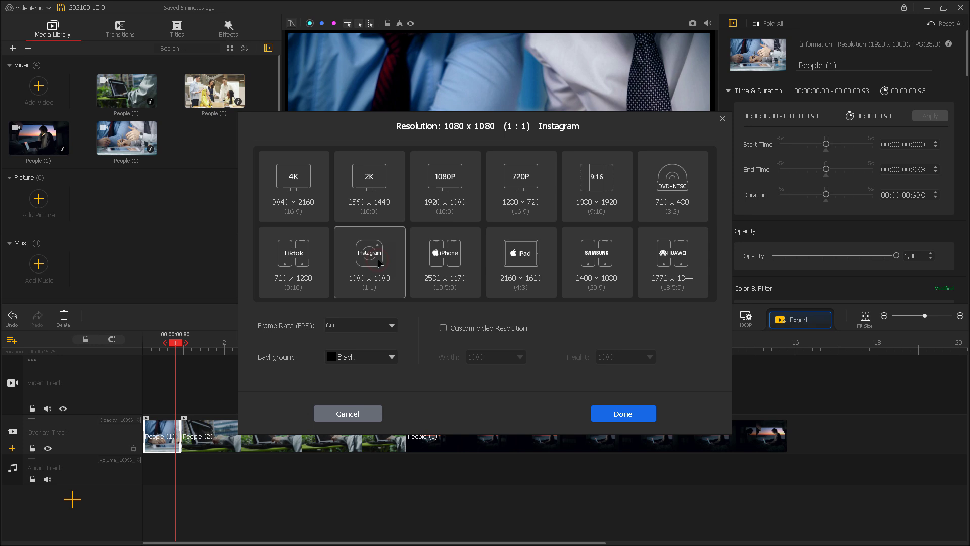
left_click(631, 417)
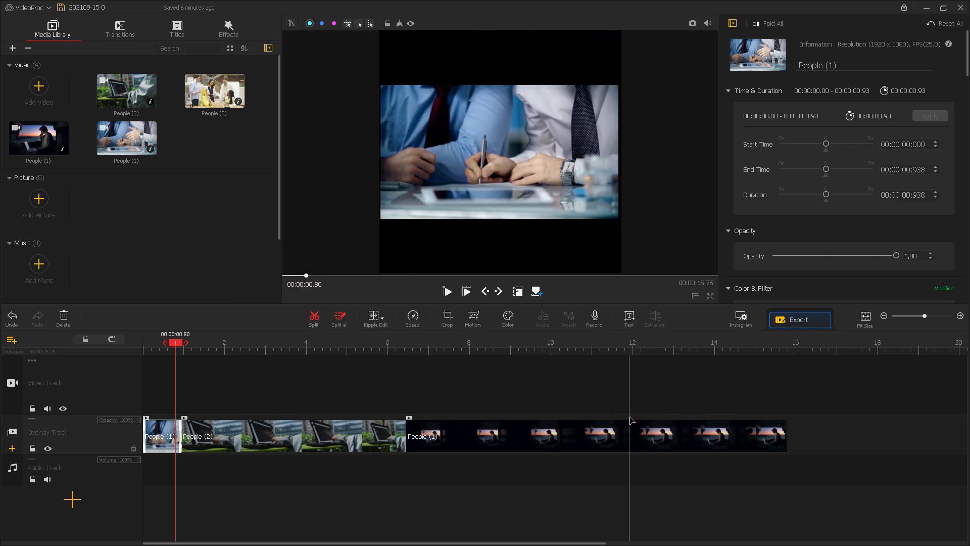
left_click(744, 326)
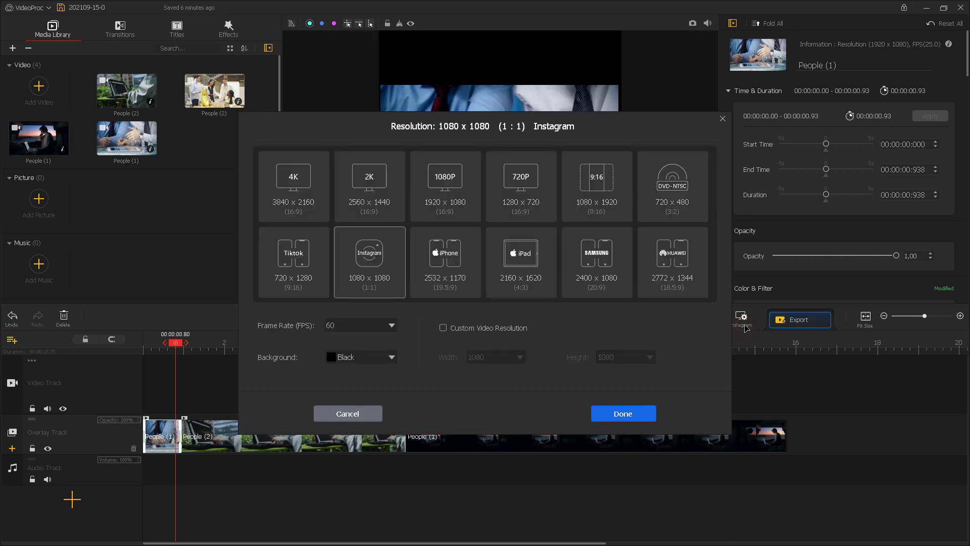
left_click(679, 258)
left_click(637, 419)
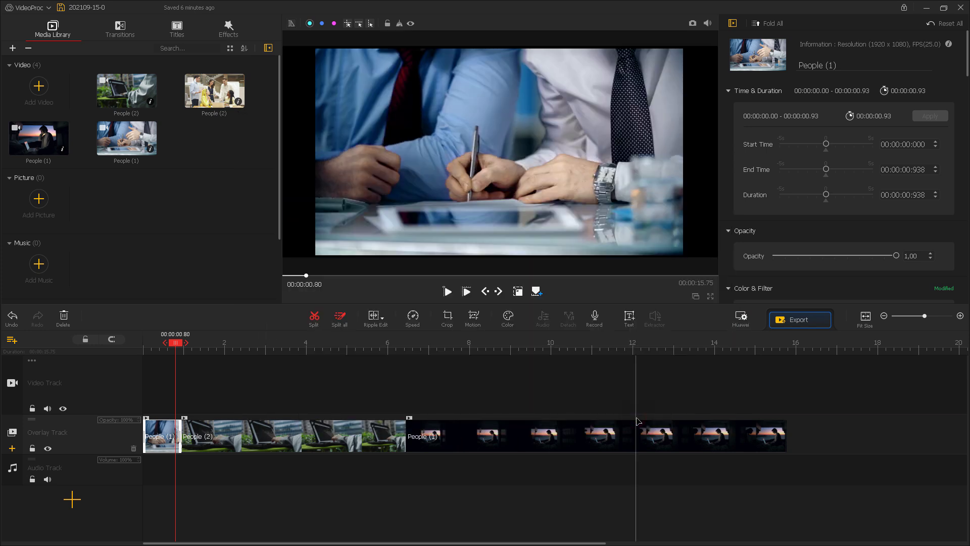
left_click(742, 318)
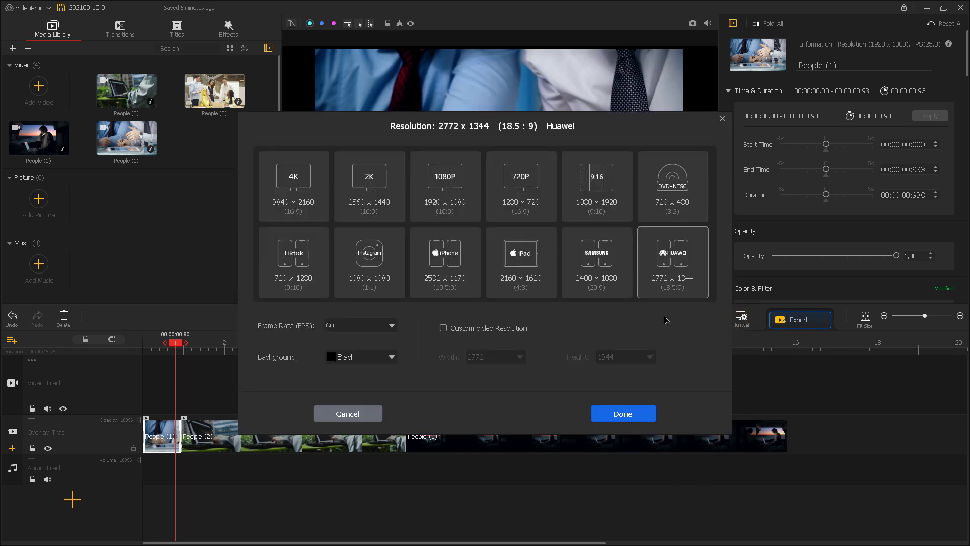
left_click(475, 221)
left_click(637, 418)
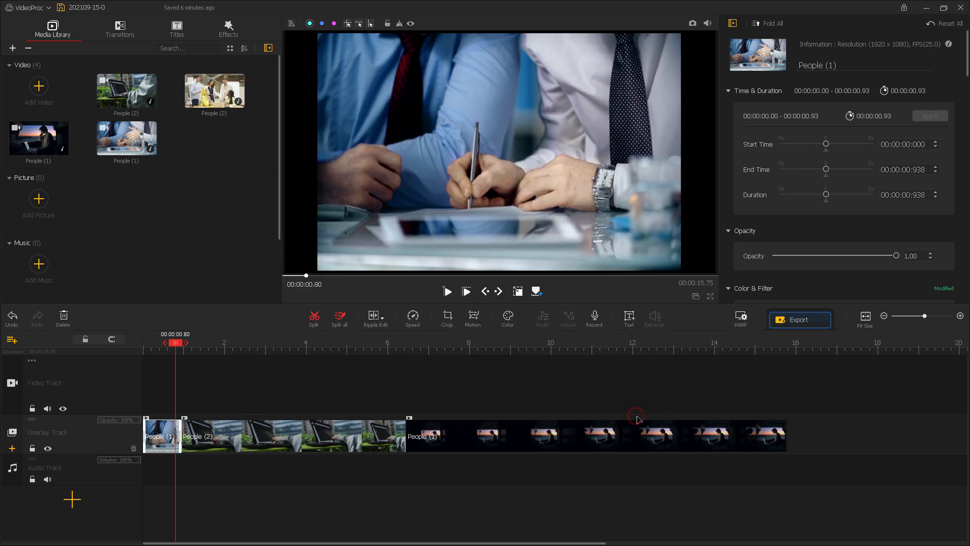
scroll(826, 181, "down", 2)
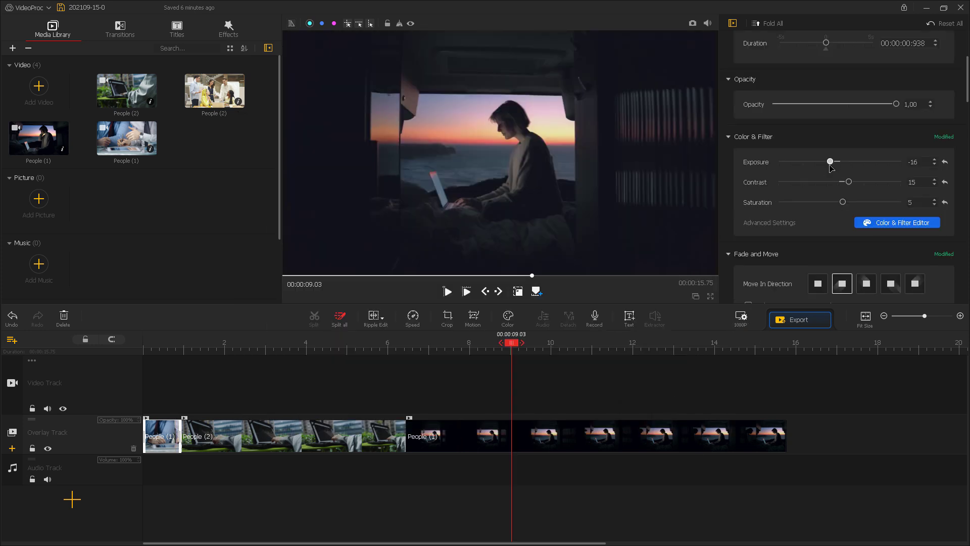
- Give the sunset clip exposure 6, contrast 18, saturation 14, and open the Color & Filter Editor
left_click(666, 437)
mouse_move(844, 163)
left_mouse_down()
mouse_move(855, 164)
mouse_move(826, 164)
mouse_move(854, 186)
left_mouse_up()
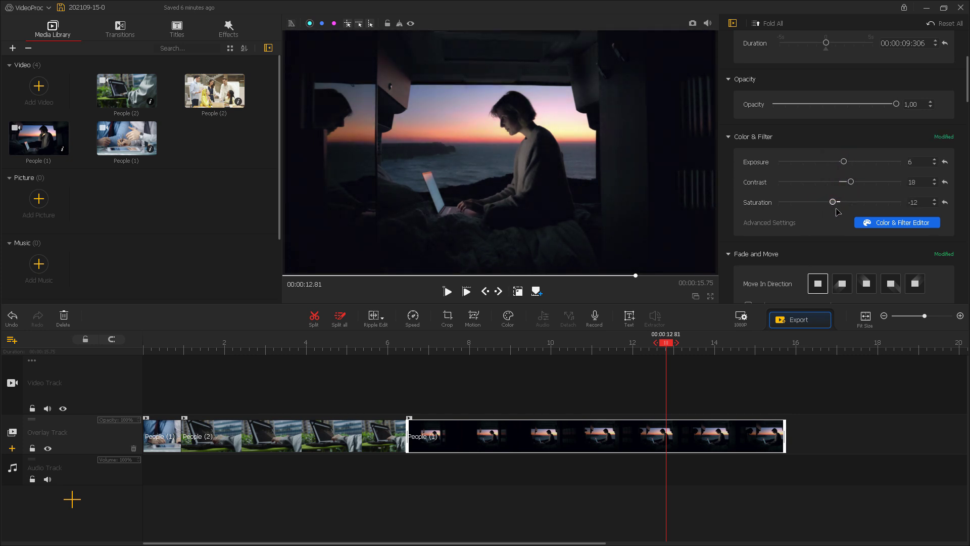
left_click(898, 221)
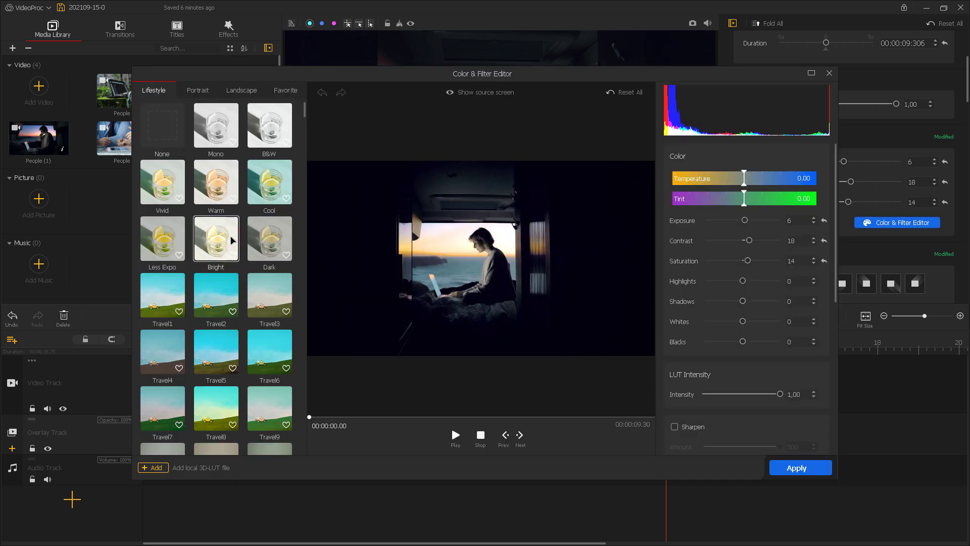
- Try the Dark, Travel2, Travel7 and Travel8 presets, settle on Travel9, and lower contrast to 12
left_click(276, 248)
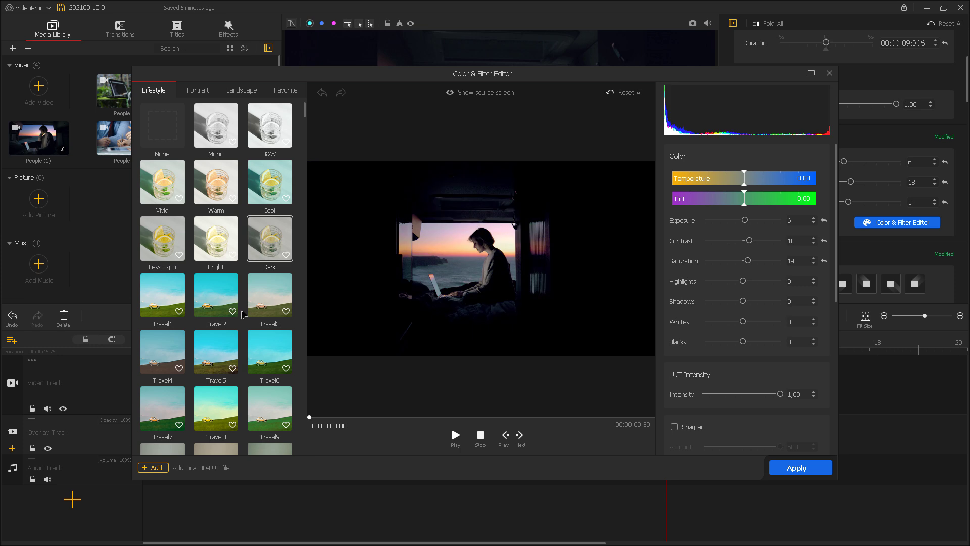
left_click(218, 306)
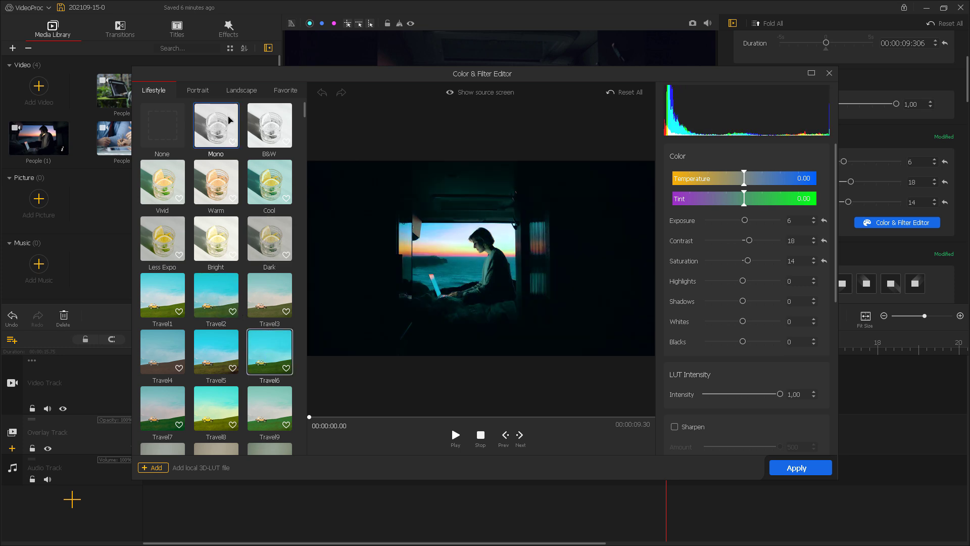
left_click(168, 413)
left_click(217, 410)
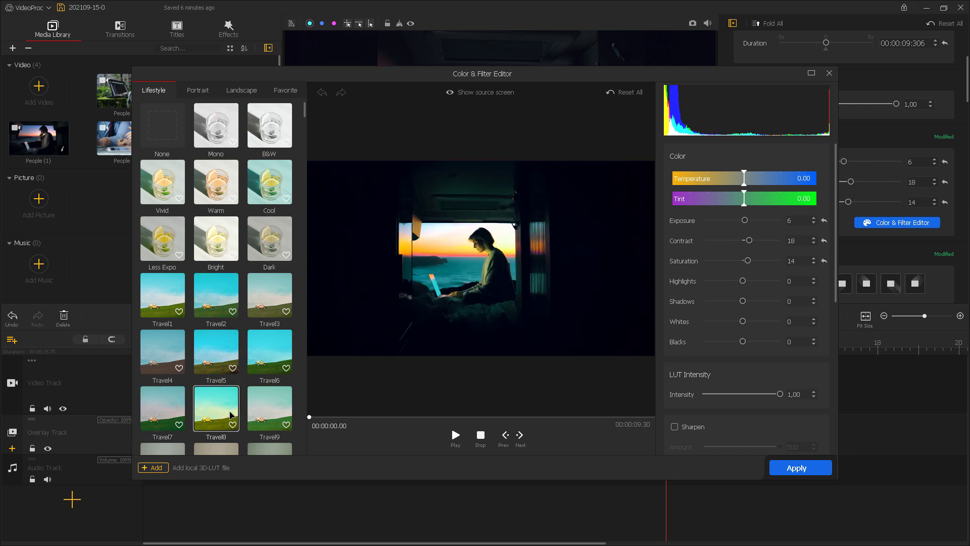
left_click(274, 406)
left_click_drag(749, 241, 744, 264)
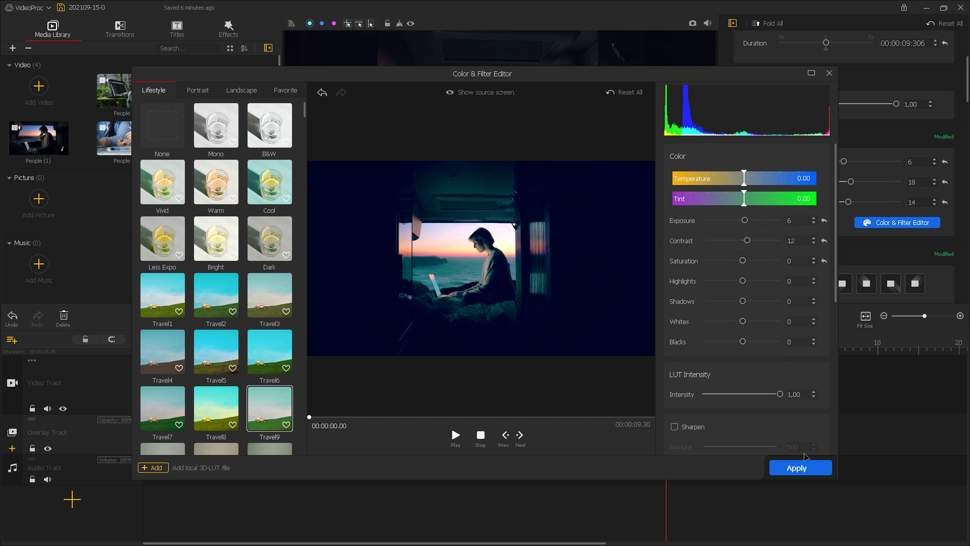
scroll(759, 364, "down", 2)
- Add sharpening 144 and a vignette (amount -83, size 68) with slight inner glow, then apply
left_click(675, 276)
left_click_drag(781, 298, 734, 297)
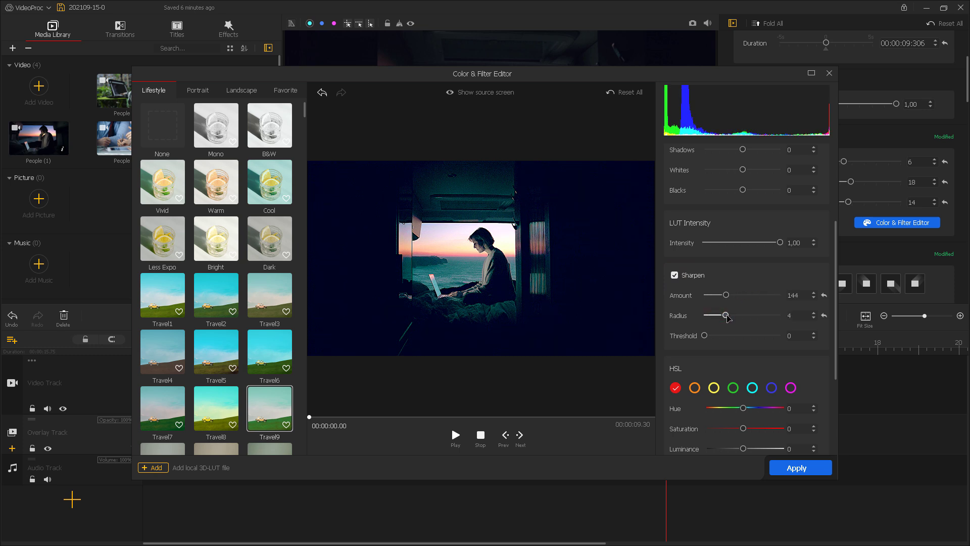
left_click_drag(705, 336, 721, 336)
scroll(721, 326, "down", 1)
scroll(713, 295, "down", 1)
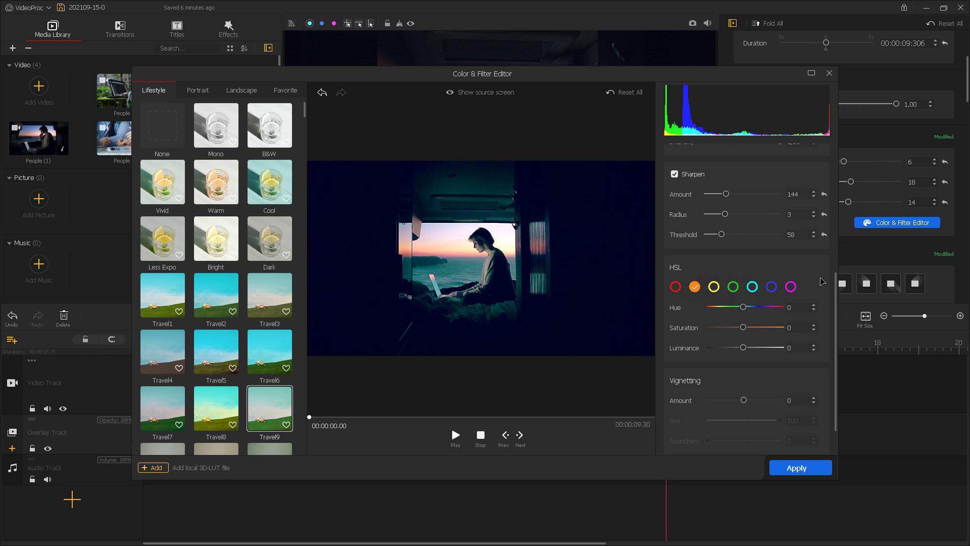
scroll(822, 284, "down", 1)
left_click_drag(744, 354, 716, 355)
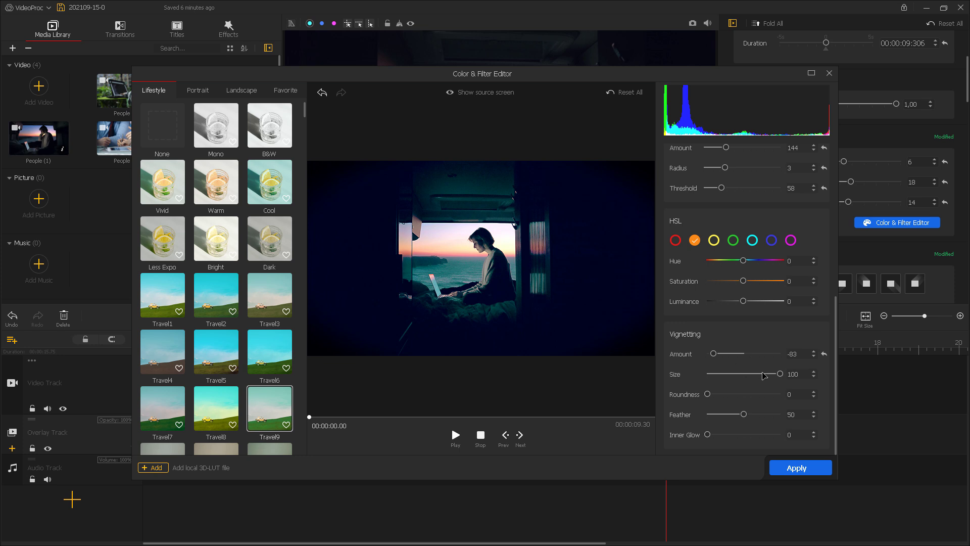
left_click_drag(763, 375, 759, 374)
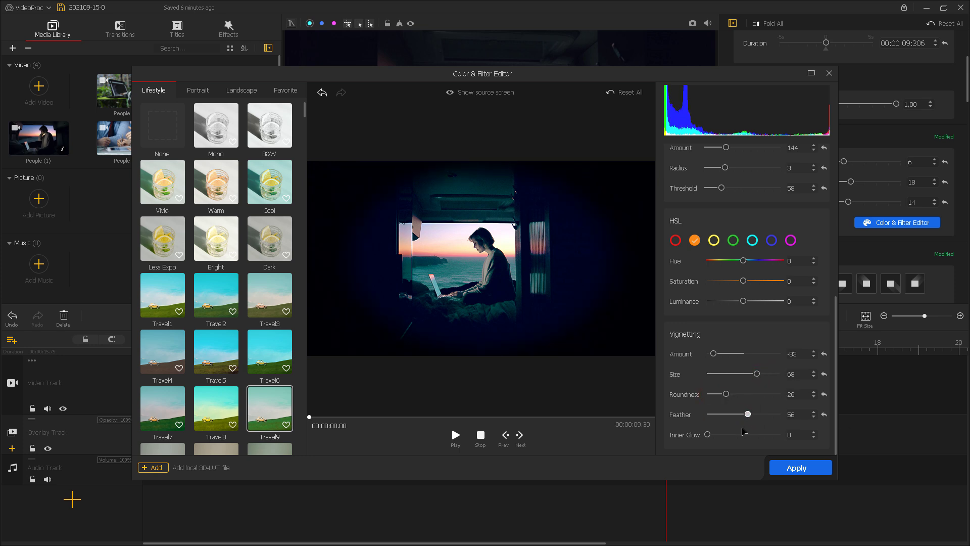
left_click_drag(709, 437, 726, 434)
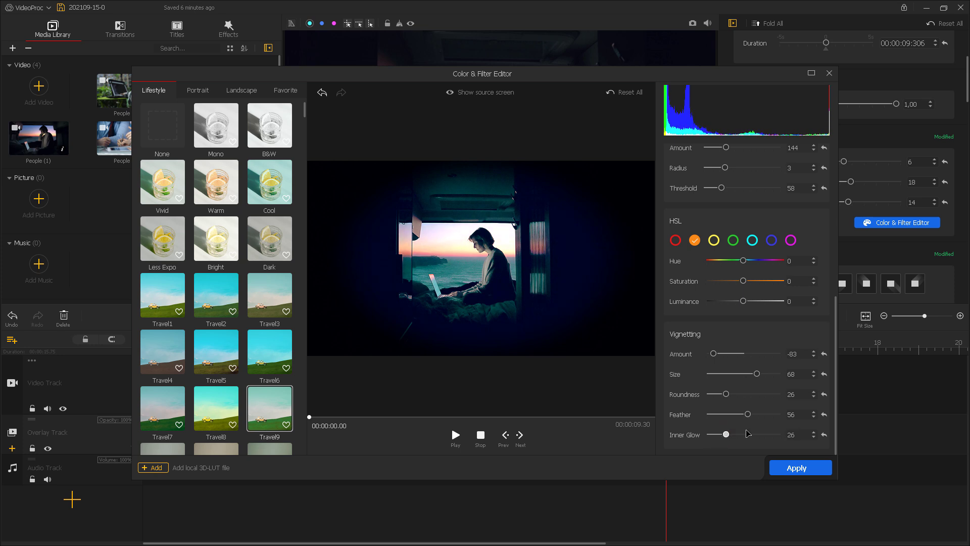
scroll(829, 412, "up", 5)
scroll(828, 412, "up", 5)
left_click(797, 468)
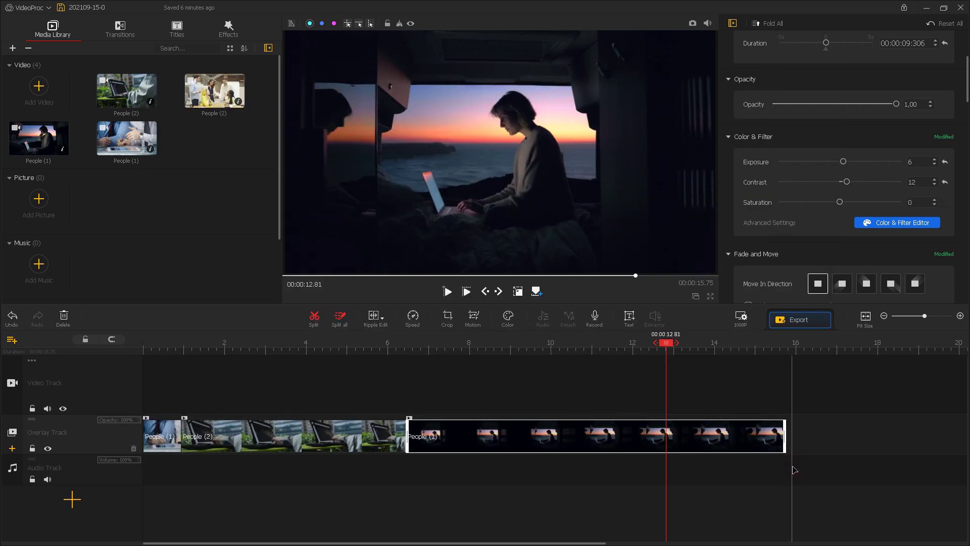
- Reopen and close the Color & Filter Editor unchanged, then play the project from an earlier point
left_click(898, 225)
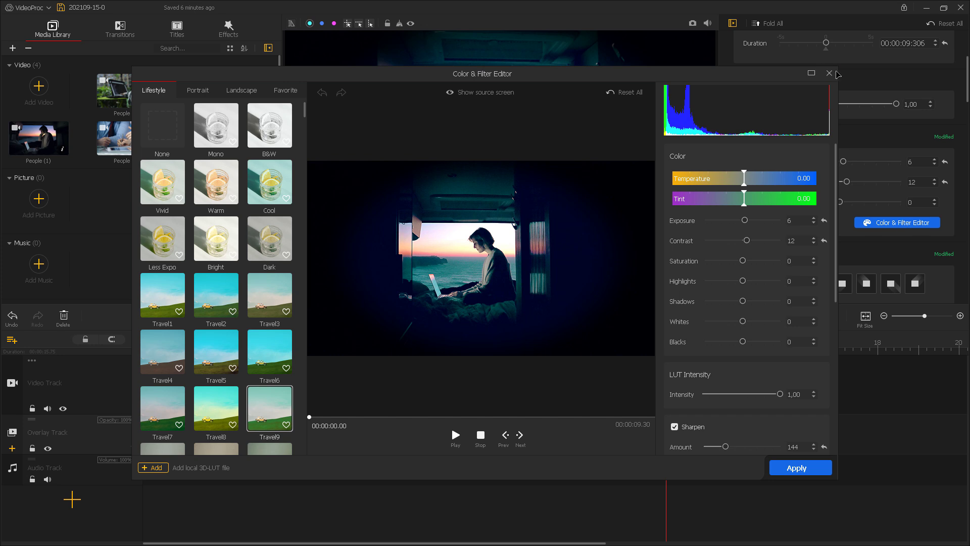
left_click(837, 73)
left_click(418, 345)
left_click(448, 292)
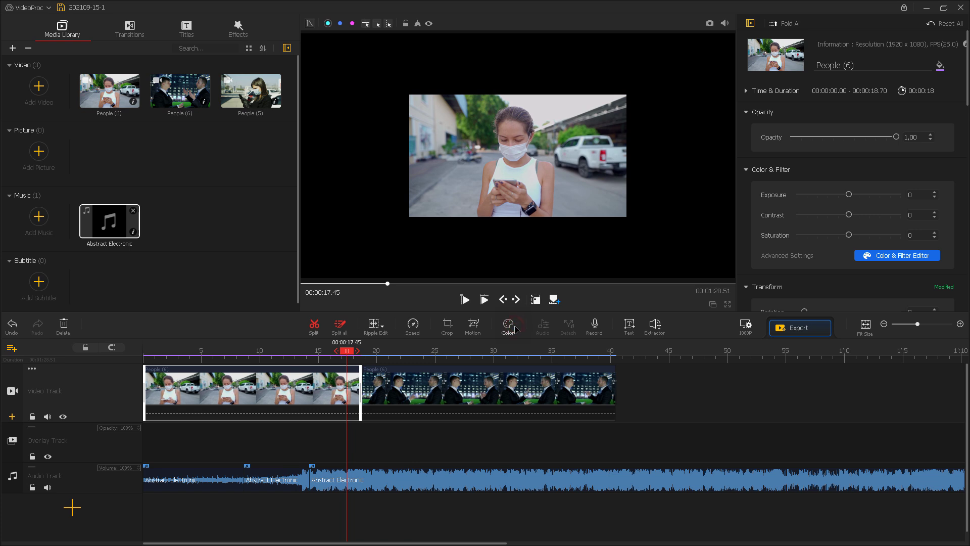
- Try Travel3 and Travel2, then apply Travel1 with exposure -61, contrast 28, saturation -20, highlights -15
left_click(515, 329)
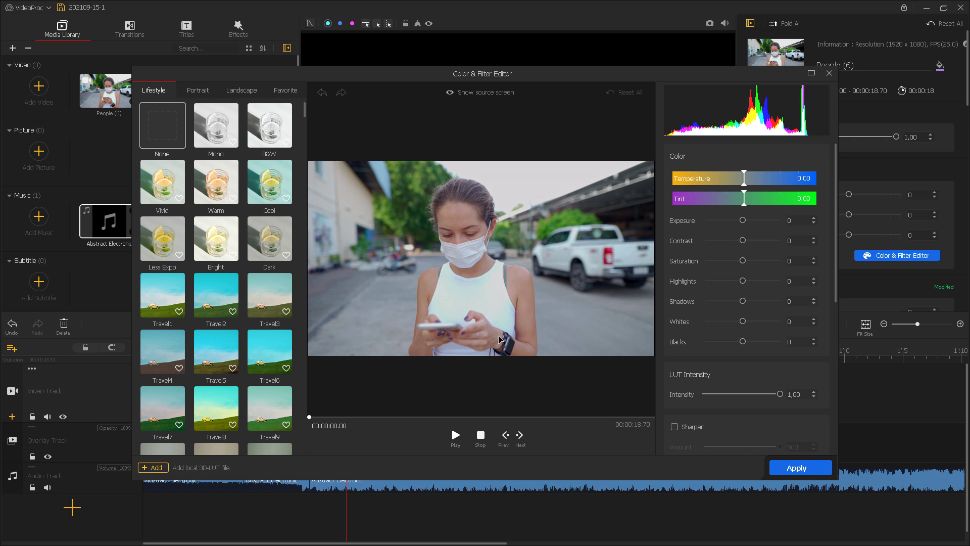
scroll(284, 314, "down", 1)
left_click(267, 265)
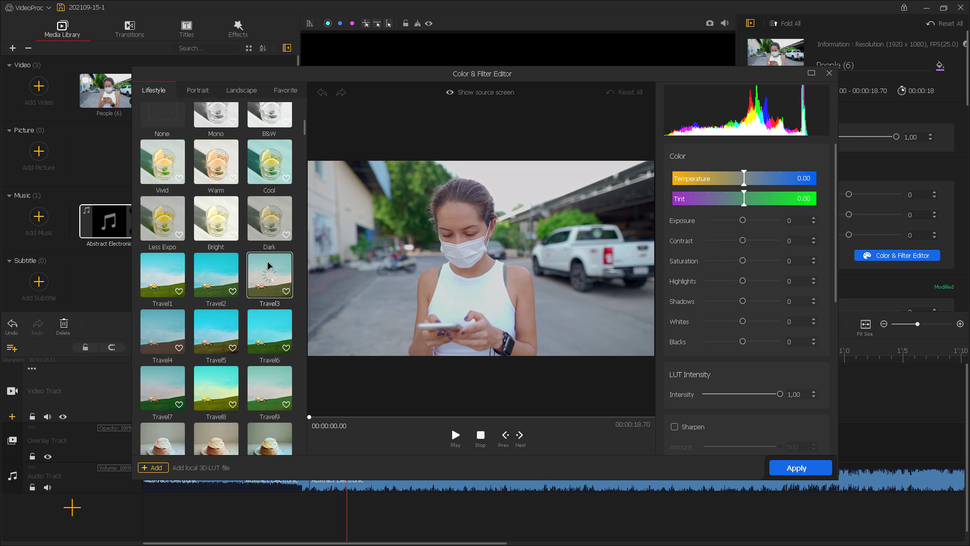
left_click(218, 274)
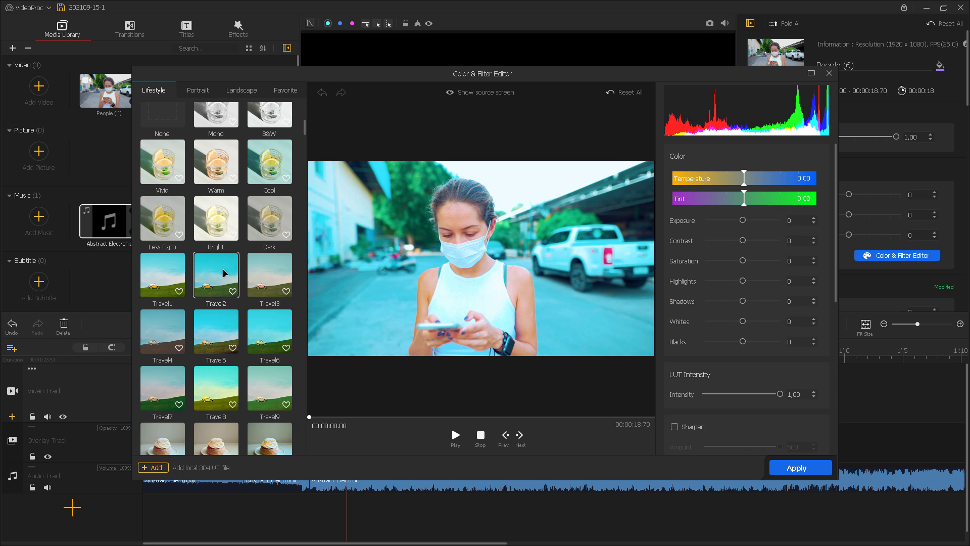
left_click(165, 287)
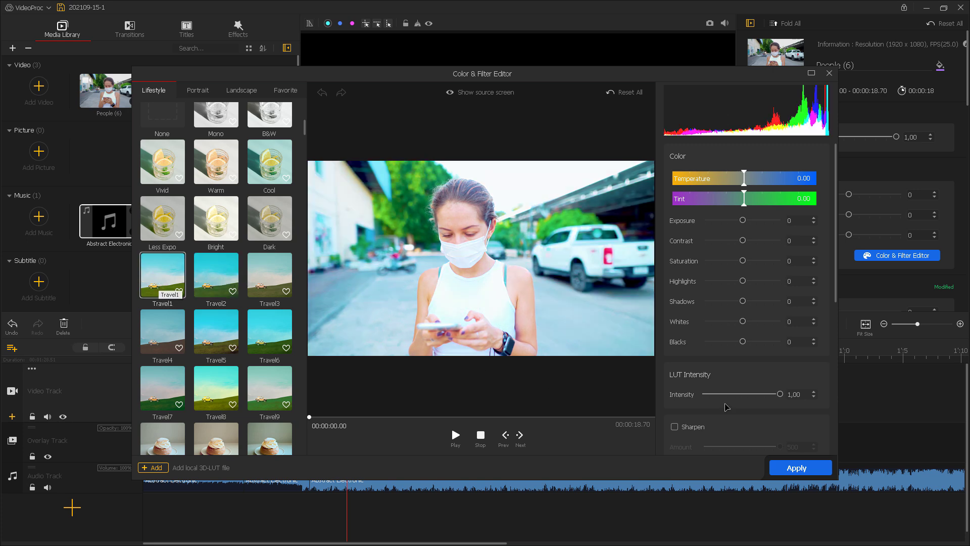
mouse_move(742, 221)
left_mouse_down()
mouse_move(721, 221)
mouse_move(754, 241)
mouse_move(738, 281)
left_mouse_up()
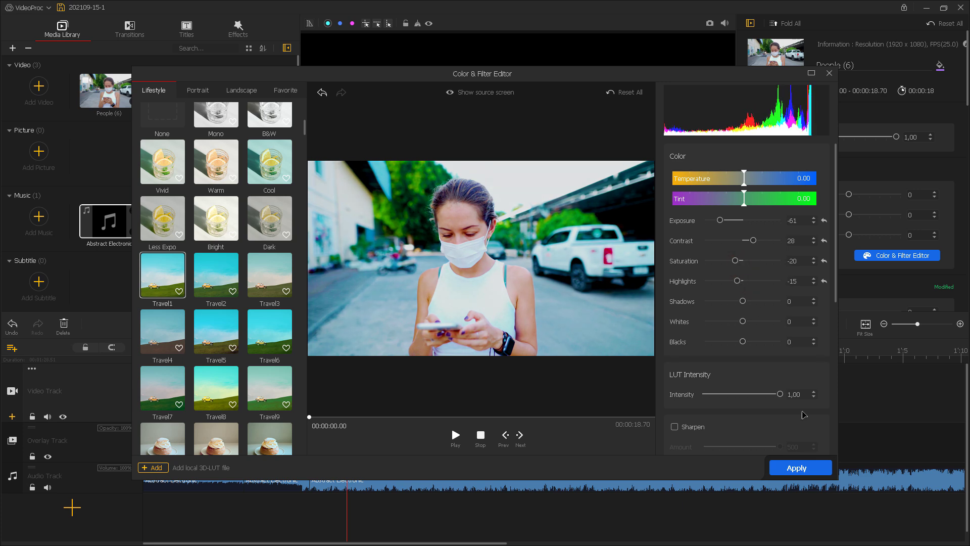
left_click(806, 470)
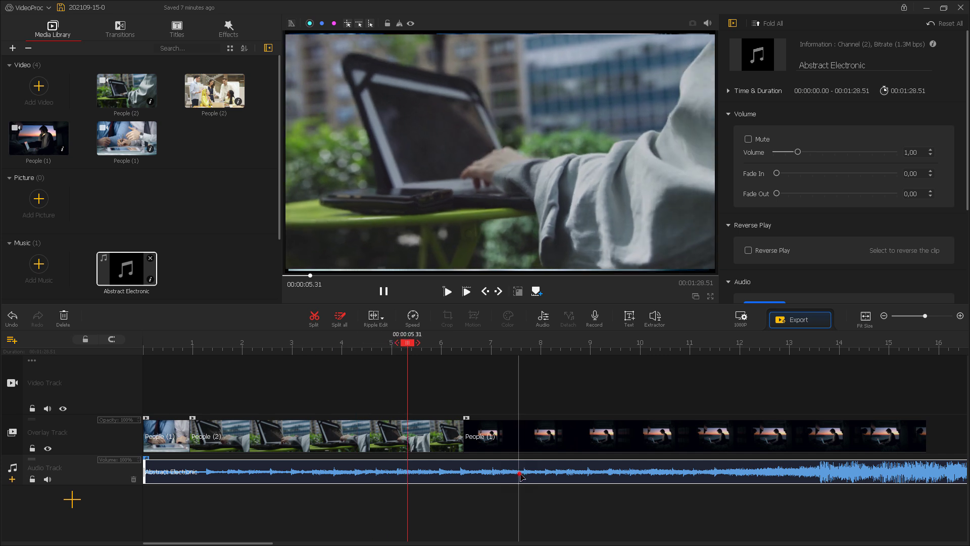
key("space")
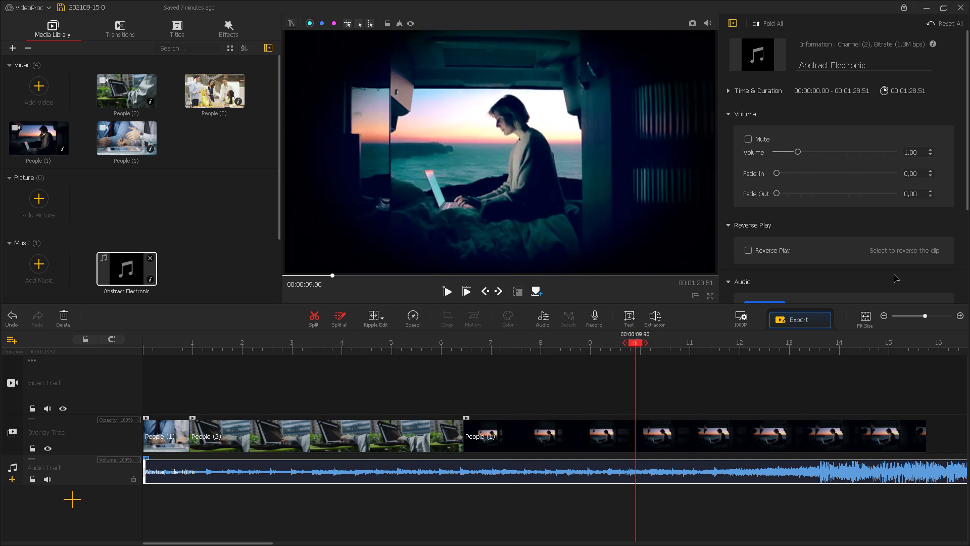
- Preview the project, raise the Abstract Electronic music volume to 1.35, and open Audio Editor
left_click_drag(805, 154, 809, 153)
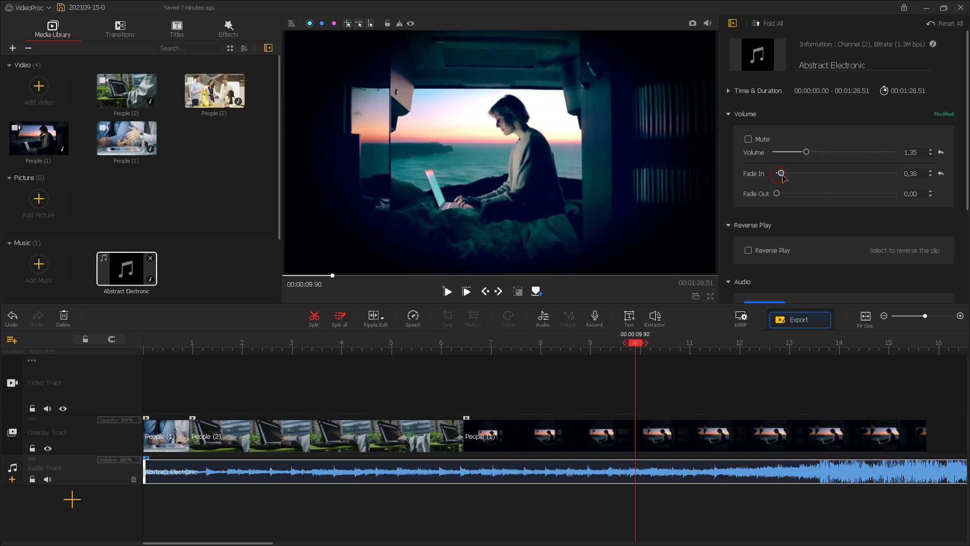
scroll(946, 234, "down", 3)
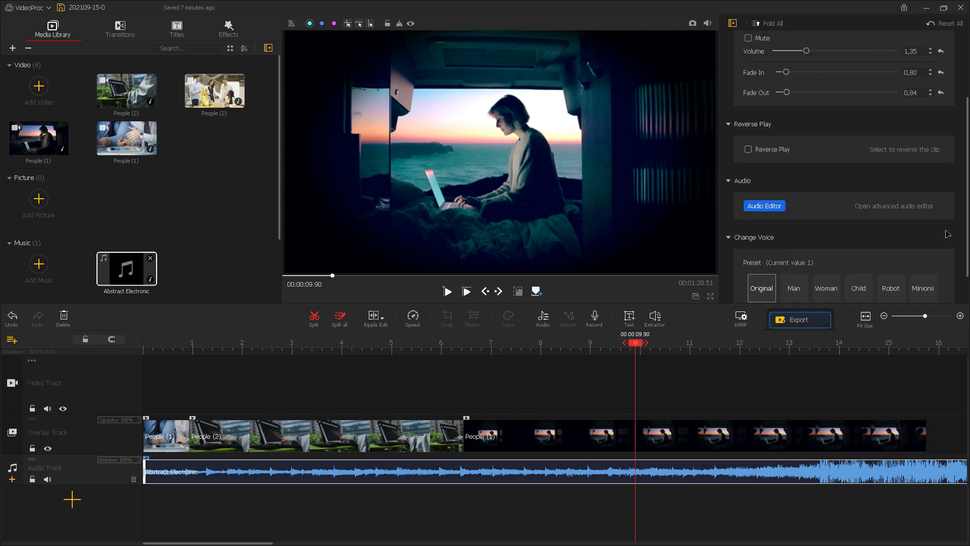
left_click(762, 209)
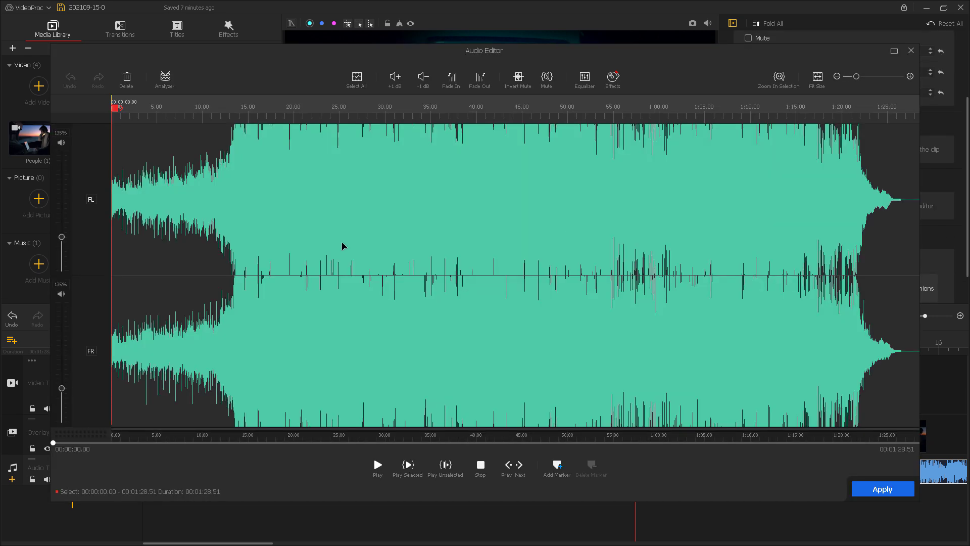
- Delete about four seconds near the music's start, leaving 1:24.41, and open Audio Analyzer
left_click_drag(148, 204, 220, 193)
left_click(128, 79)
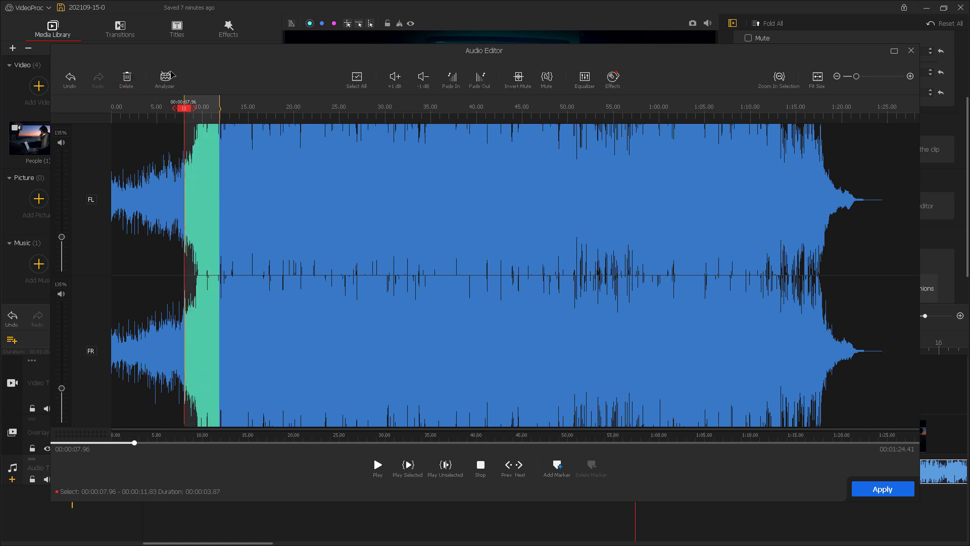
left_click(167, 79)
left_click(485, 367)
left_click(167, 79)
- Analyze the music with Audio Onset, Audio Beat and Audio Silence detection enabled
left_click(269, 177)
left_click(422, 179)
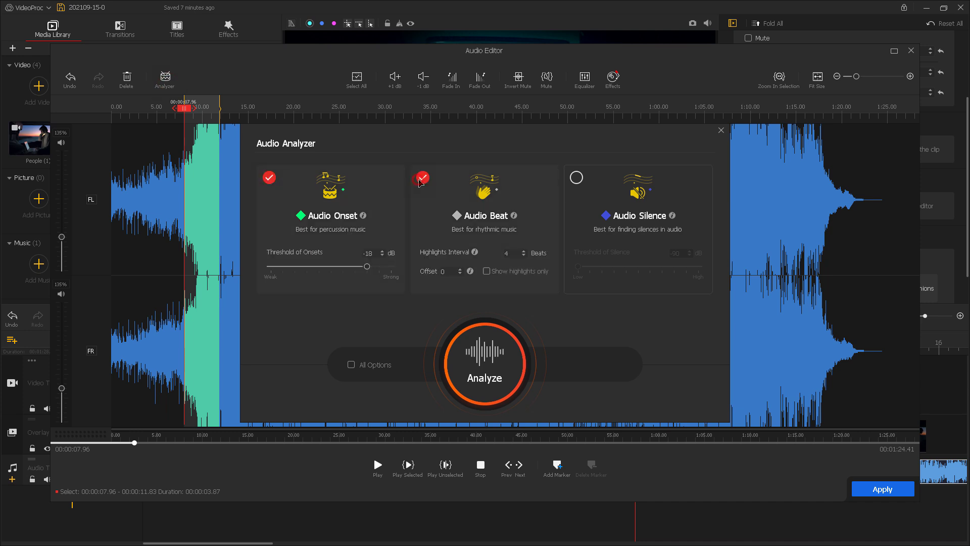
left_click(578, 179)
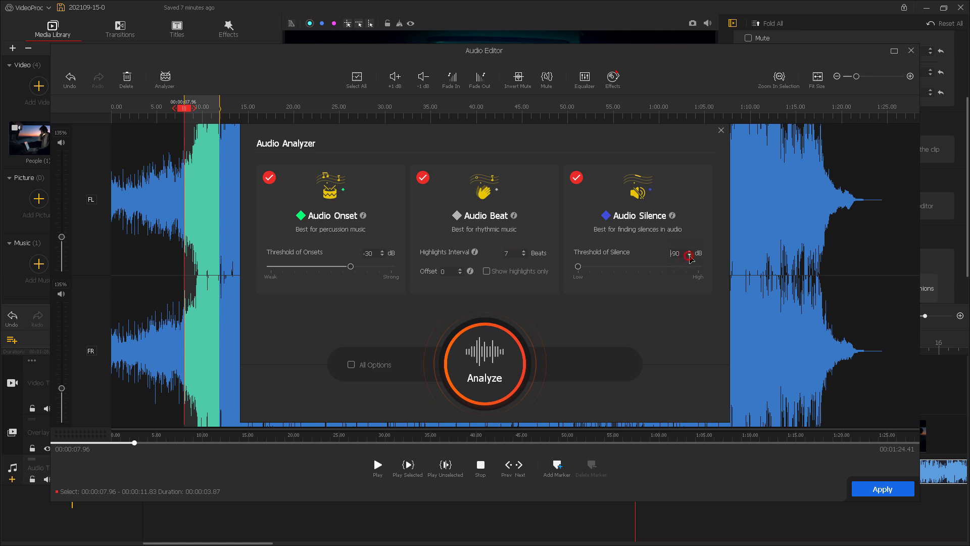
left_click(479, 349)
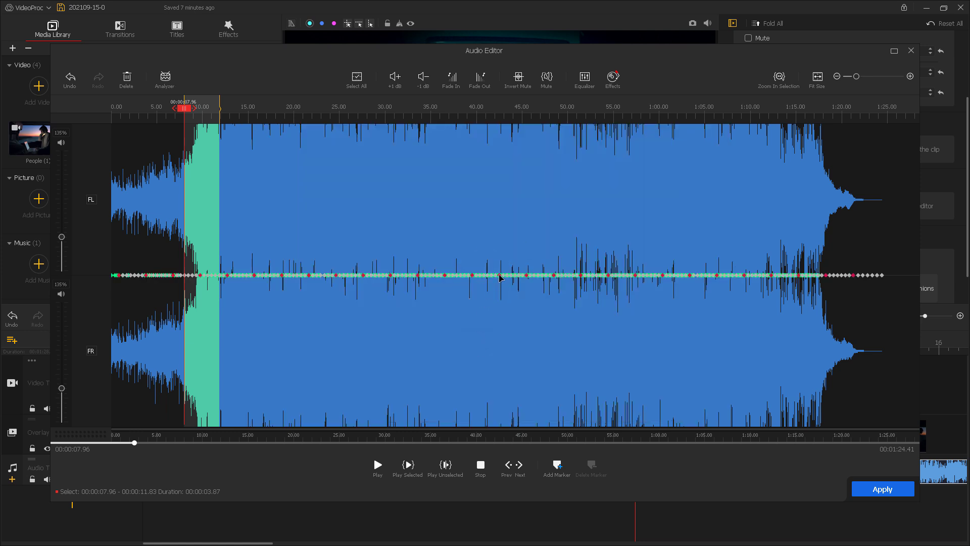
- Lower the music's volume by 1 dB from about 16 to 35 seconds
left_click(501, 255)
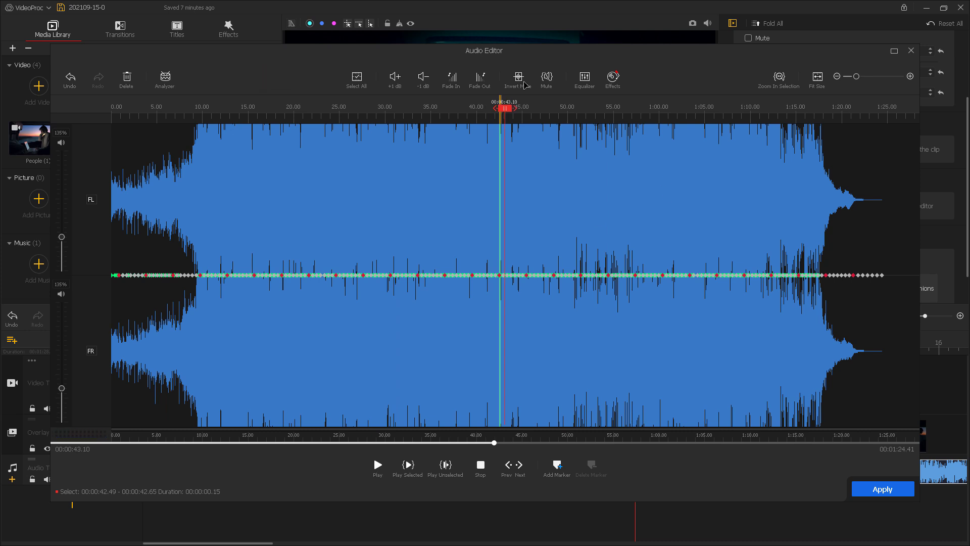
left_click_drag(433, 215, 167, 226)
left_click(423, 77)
left_click(567, 186)
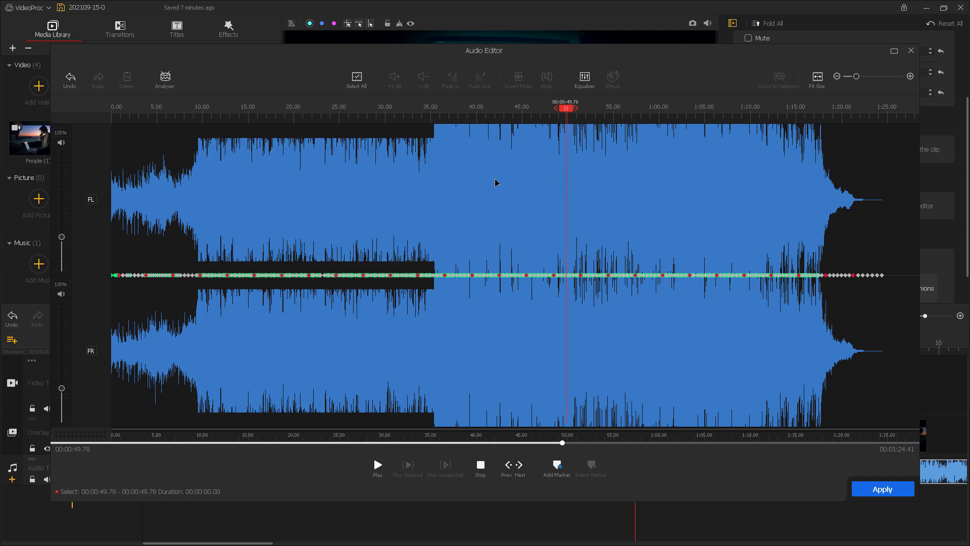
- Lower 35 s–1:17 by 1 dB and boost 1:19.54–1:22.31 by 1 dB
left_click_drag(434, 169, 822, 174)
left_click(422, 77)
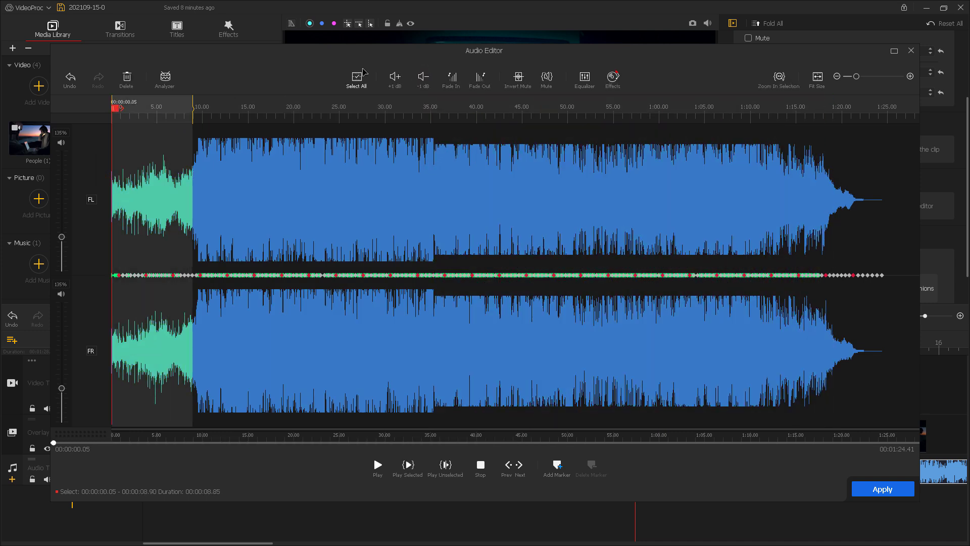
left_click(396, 186)
left_click_drag(837, 182, 862, 182)
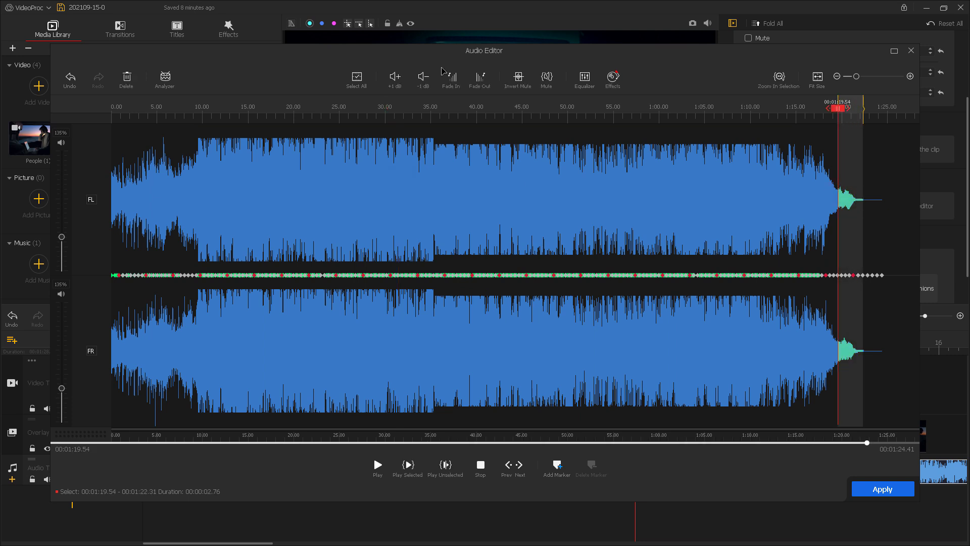
left_click(396, 80)
left_click(729, 211)
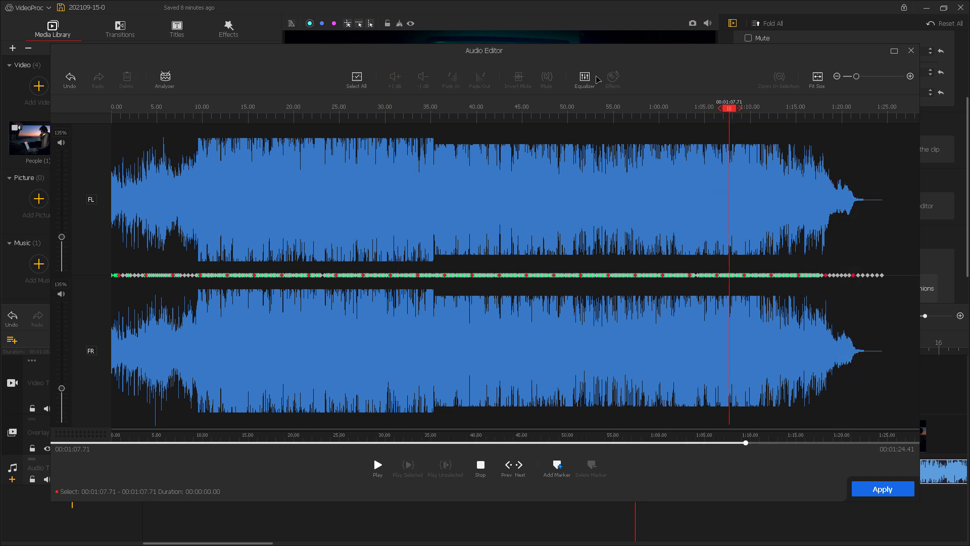
- Equalize: 62 Hz up to 4.73, 1 kHz to 4.61, 250 Hz to -4.13, 8/16 kHz lowered
left_click(588, 80)
left_click_drag(422, 263, 422, 279)
left_click_drag(505, 262, 505, 243)
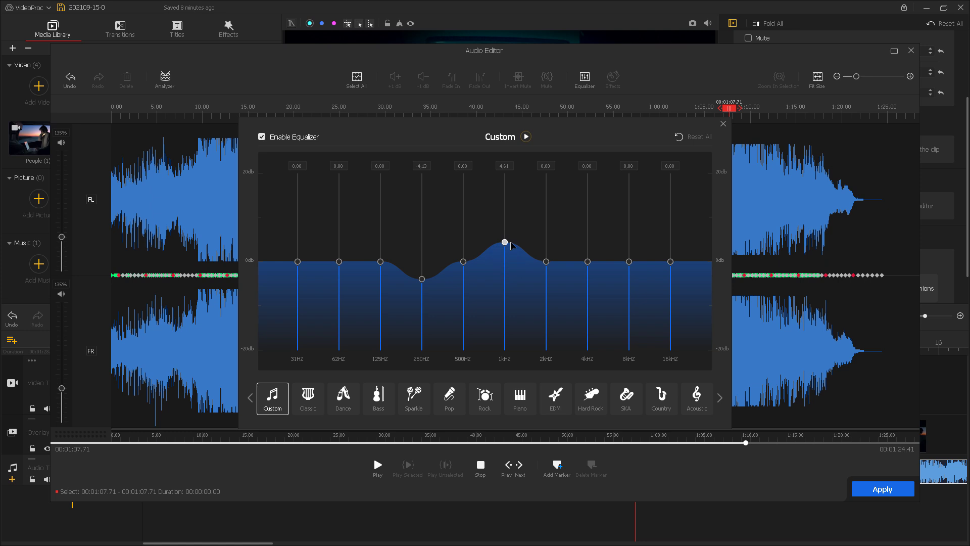
left_click_drag(629, 263, 629, 277)
left_click_drag(339, 260, 339, 241)
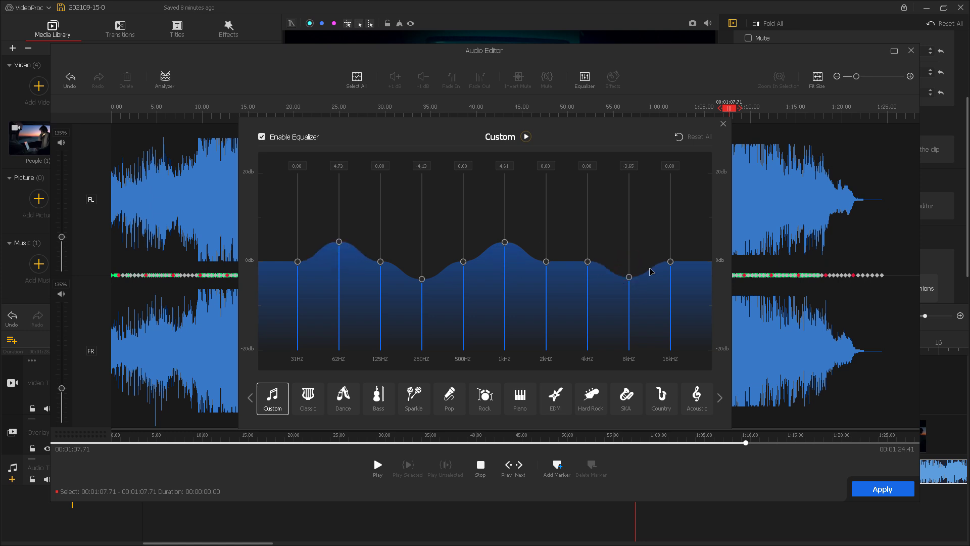
left_click_drag(671, 262, 670, 267)
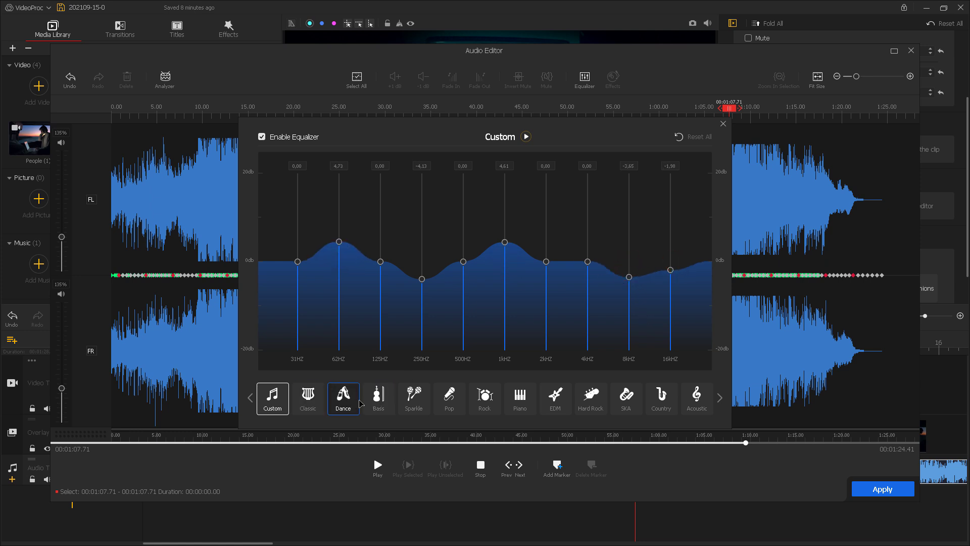
left_click(719, 399)
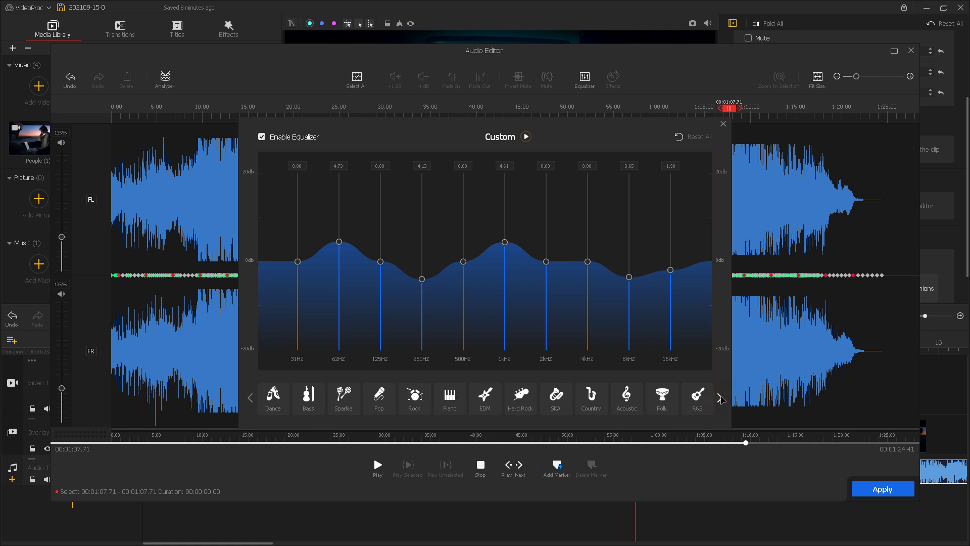
left_click(724, 124)
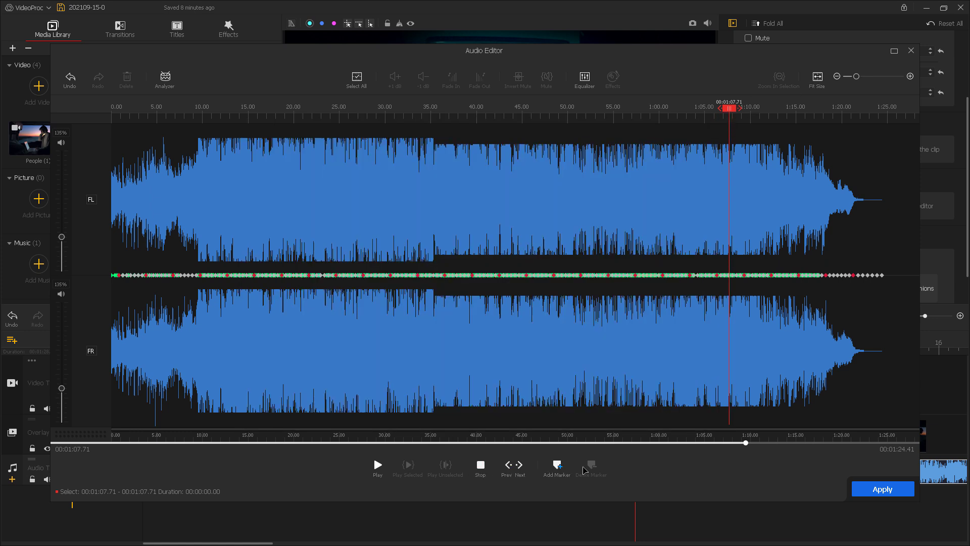
- Save the edited music clip and play the timeline from about 2.6 seconds
left_click(910, 50)
left_click(666, 352)
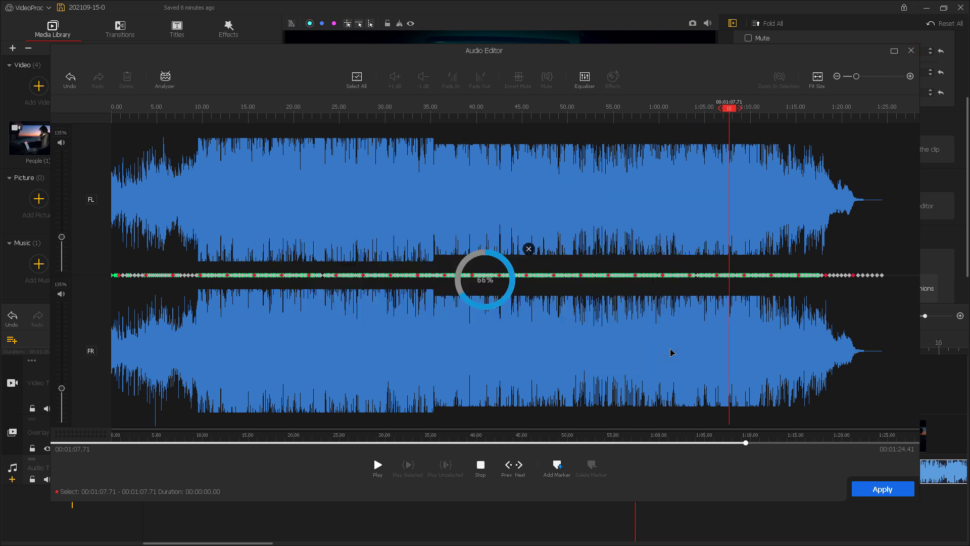
left_click(270, 350)
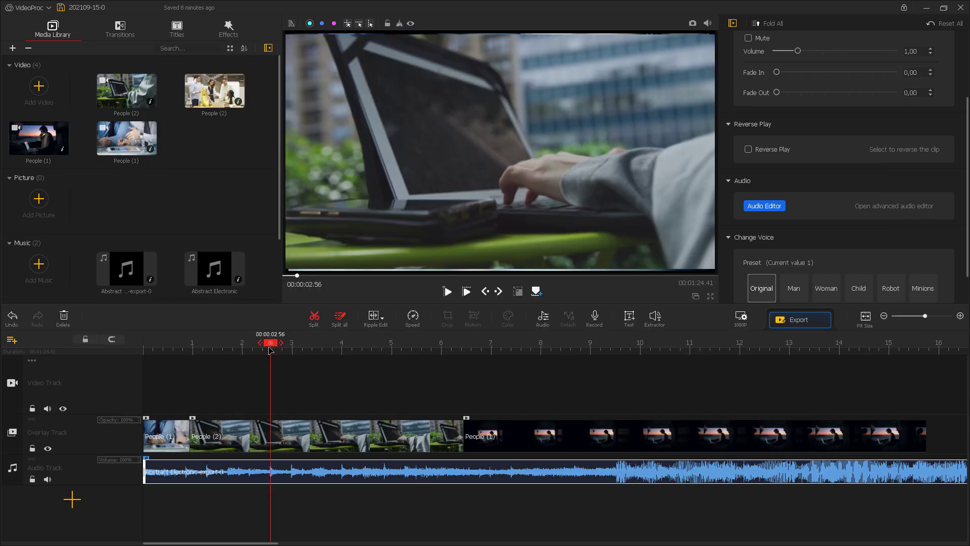